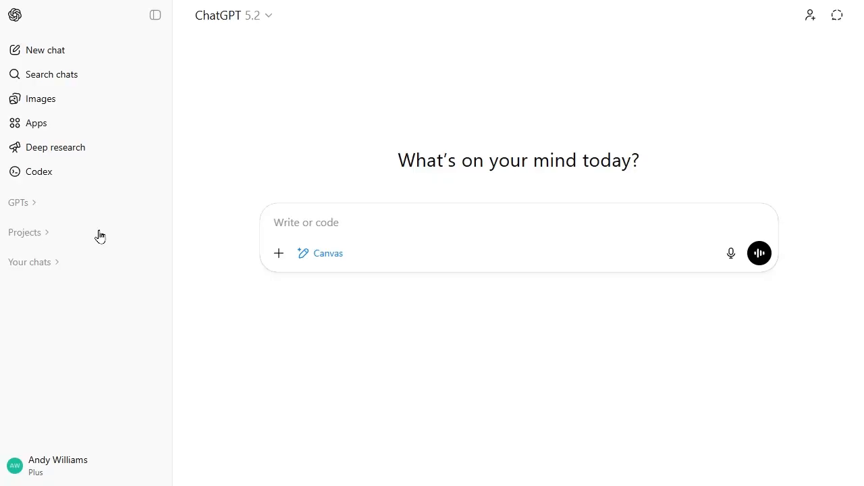
Step: Reselect the Canvas tool for the message and submit the prompt "write an article on AI Art using MidJourney"
click(319, 255)
click(304, 254)
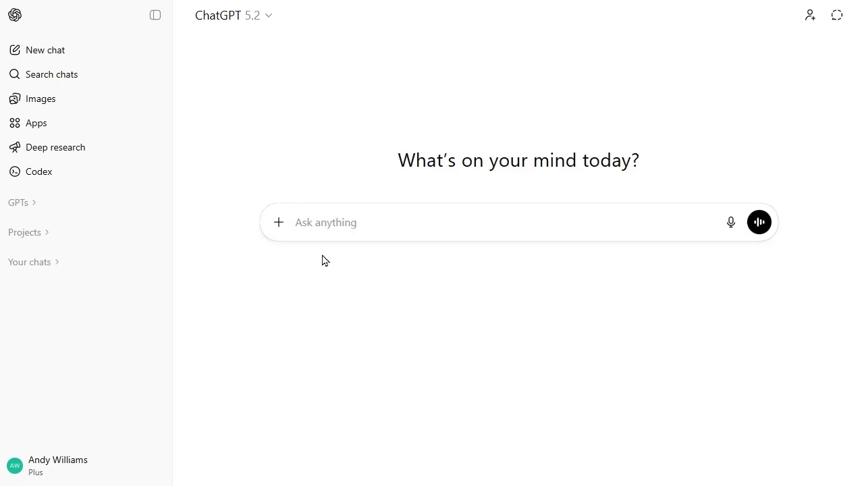
click(278, 224)
mouse_move(392, 391)
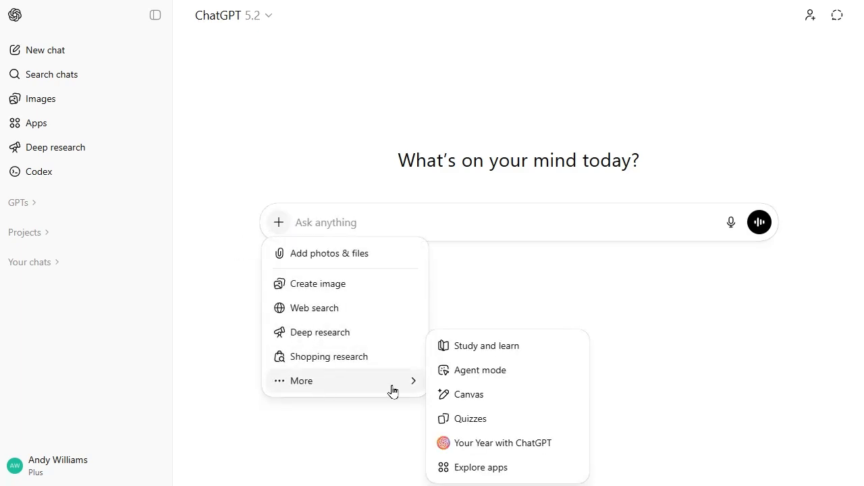
click(456, 400)
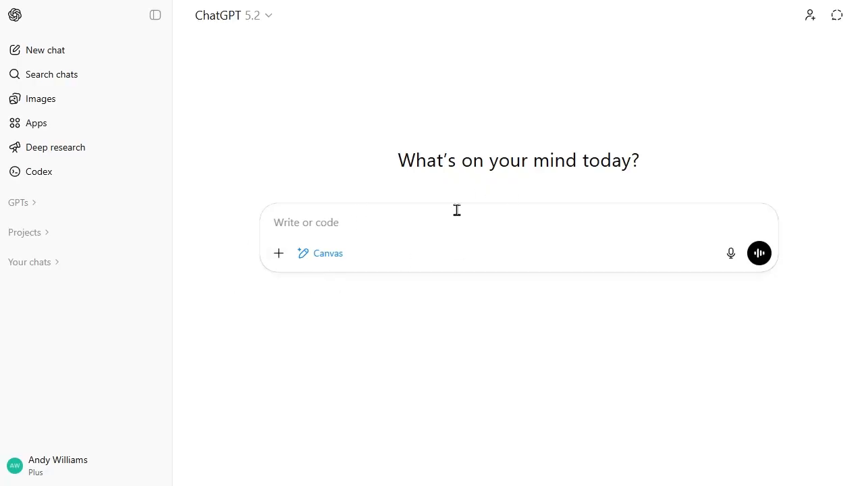
text(write an article on AI Art using MidJourney)
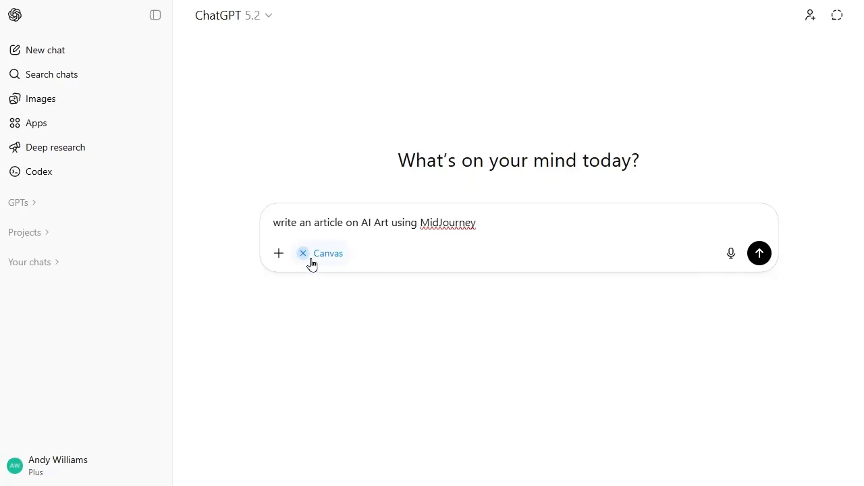
click(761, 261)
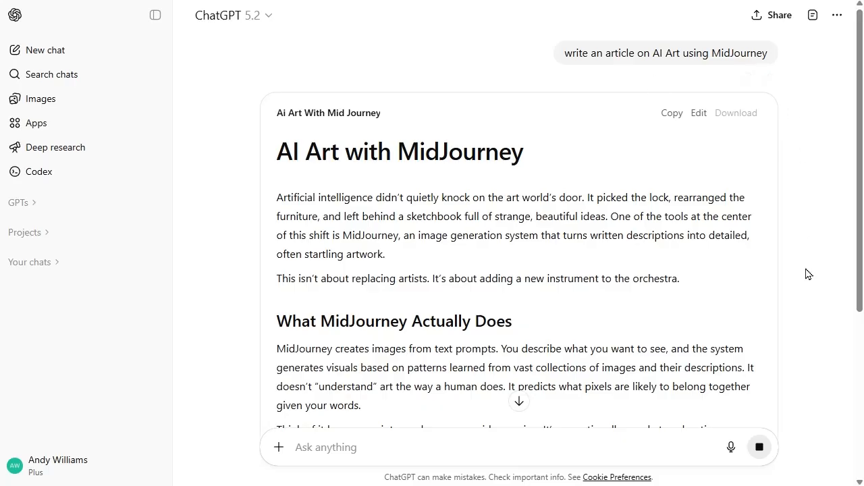
Step: Read through the generated AI Art with MidJourney article from its introduction to the closing section
scroll(562, 264, down, 5)
scroll(614, 254, up, 3)
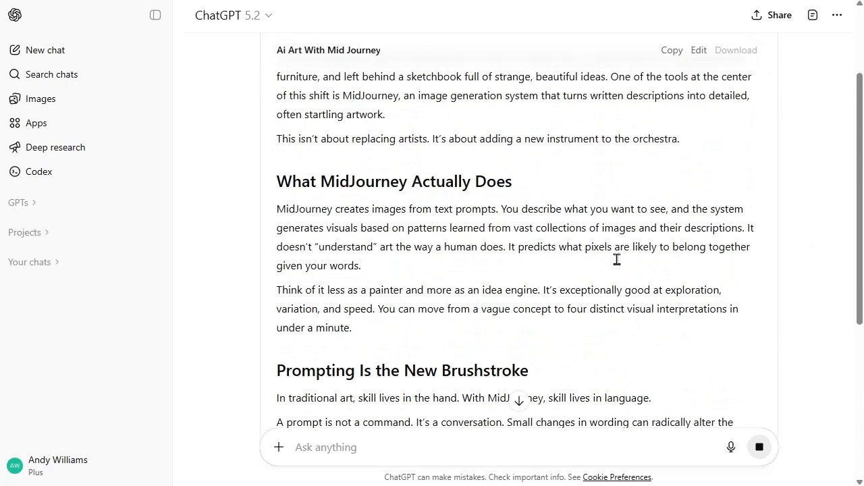
scroll(617, 259, up, 2)
scroll(596, 257, down, 7)
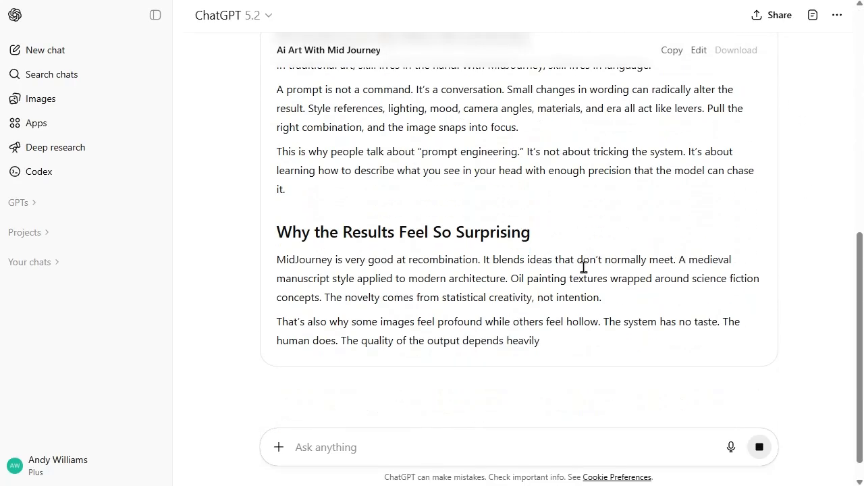
scroll(547, 328, down, 2)
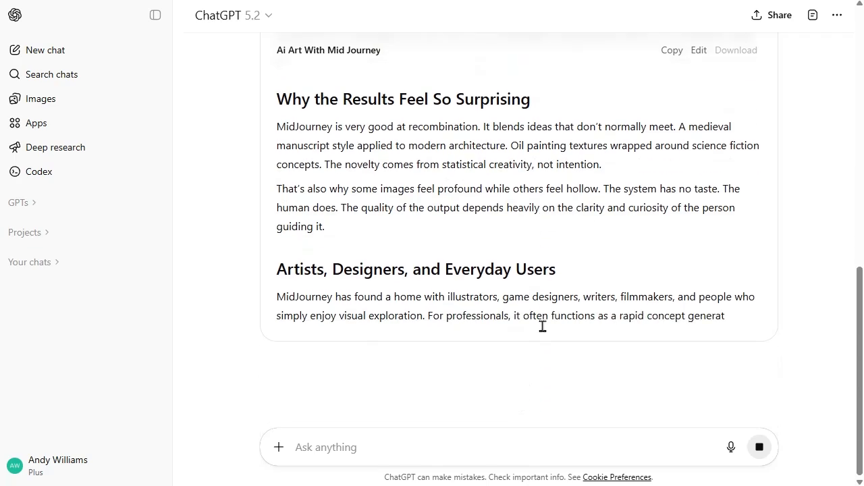
scroll(545, 323, up, 9)
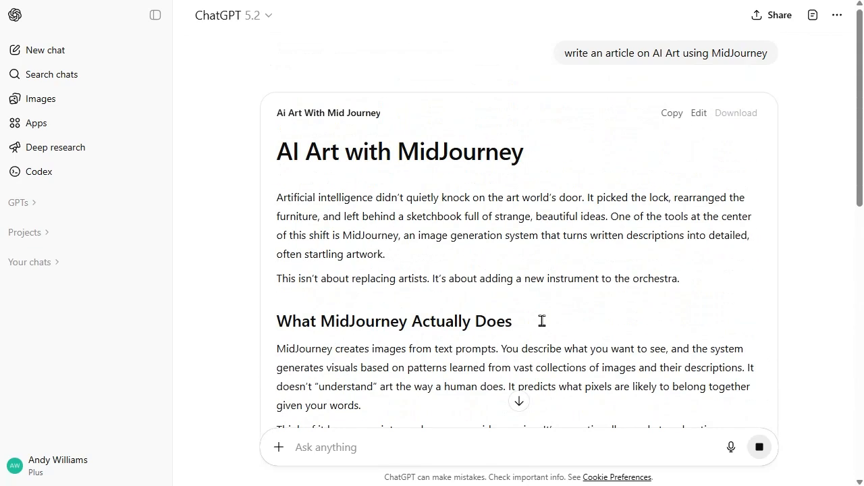
scroll(542, 322, down, 11)
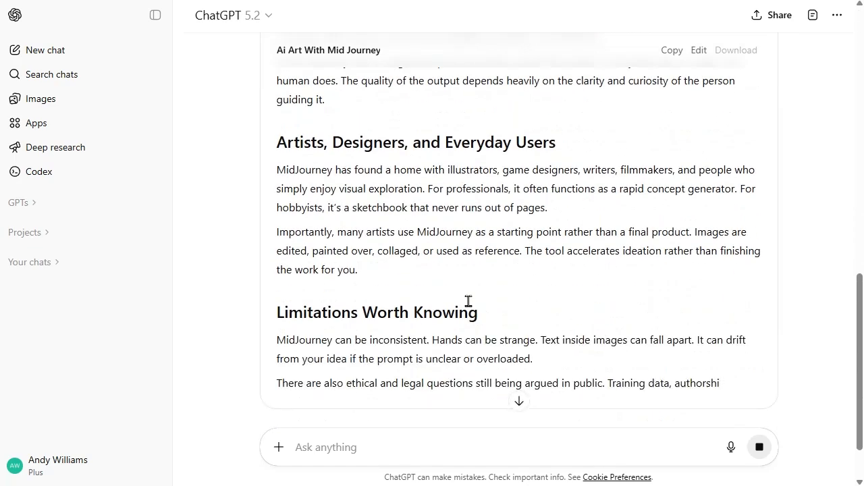
scroll(482, 338, down, 3)
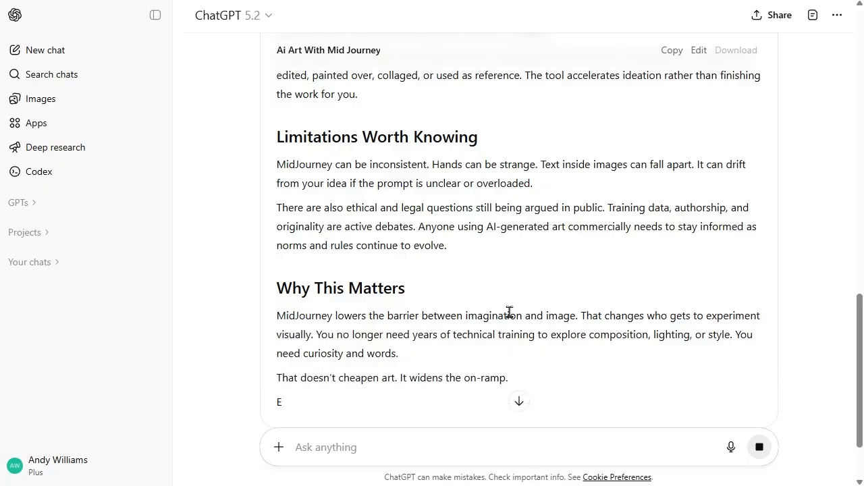
scroll(508, 311, down, 1)
scroll(509, 312, down, 1)
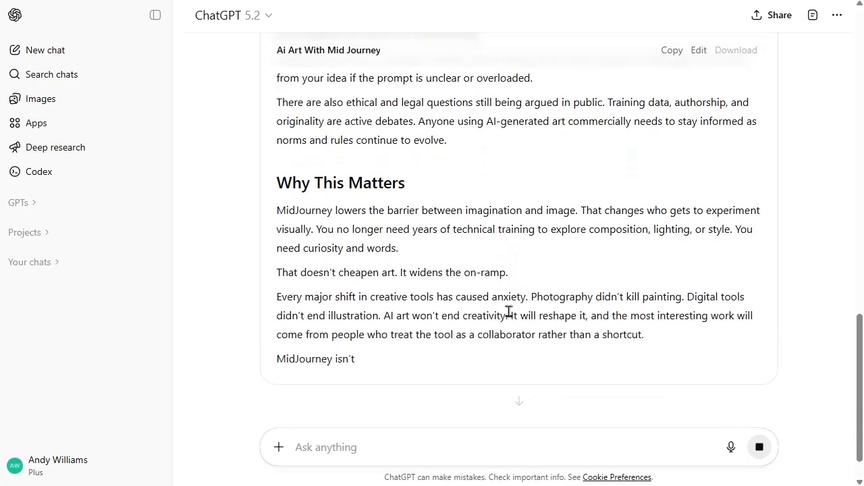
scroll(508, 312, up, 6)
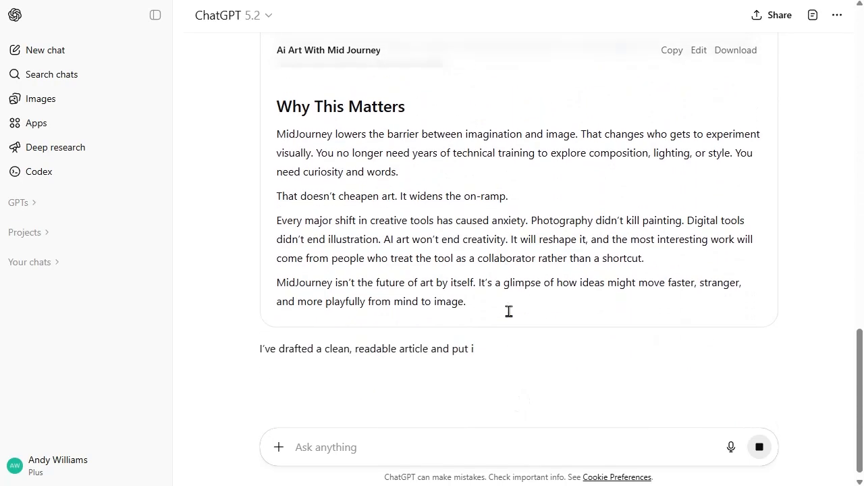
scroll(508, 311, up, 10)
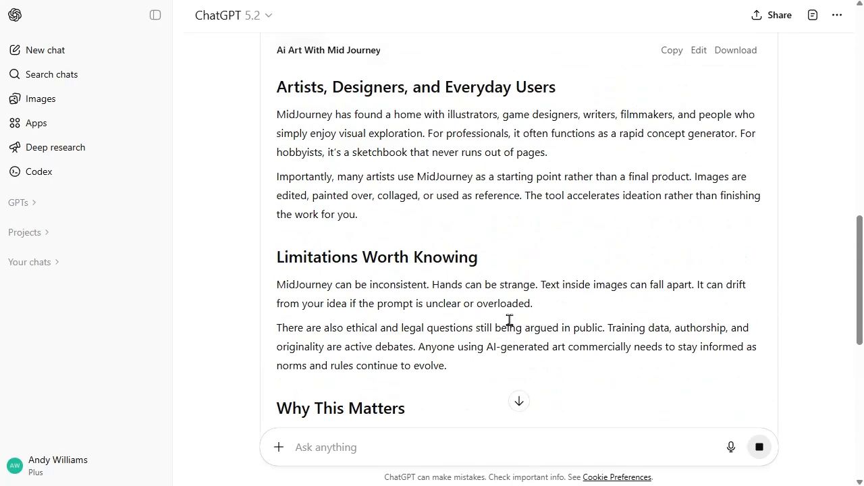
scroll(510, 320, up, 7)
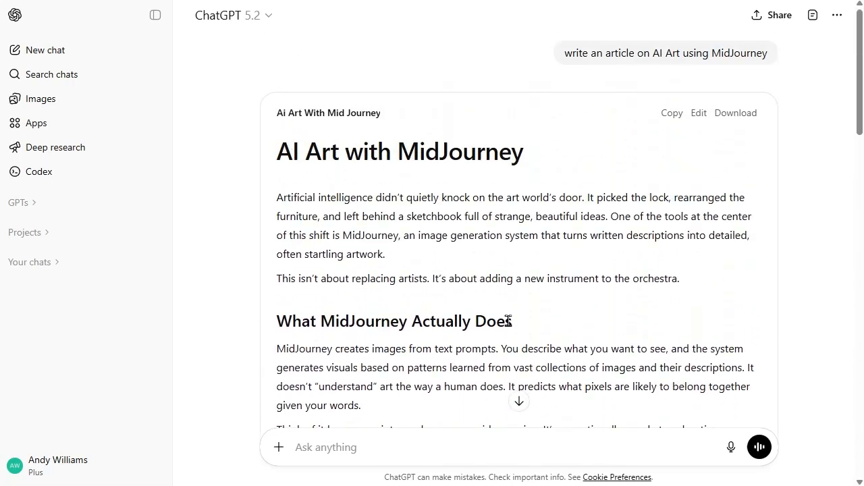
Step: Open the article for editing in the canvas, read the accompanying chat reply and reveal the canvas editing shortcuts
click(698, 114)
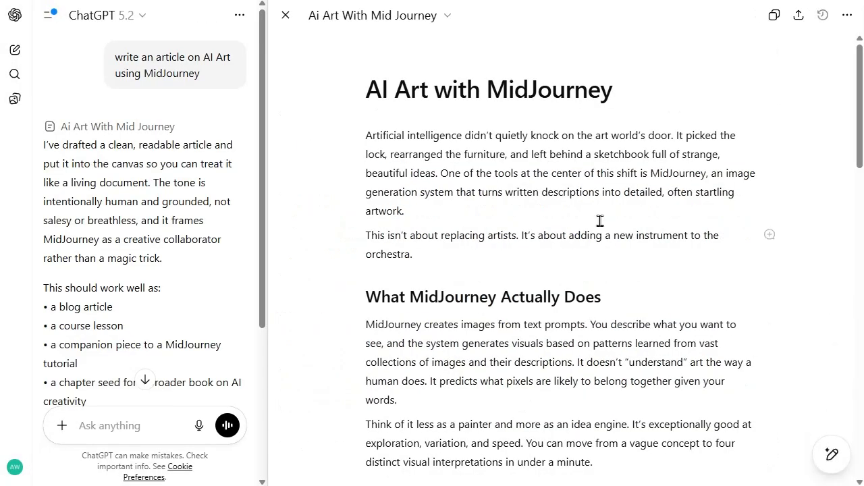
mouse_move(860, 99)
mouse_down()
mouse_move(830, 412)
mouse_move(858, 384)
mouse_move(859, 94)
mouse_up()
drag(263, 29, 258, 255)
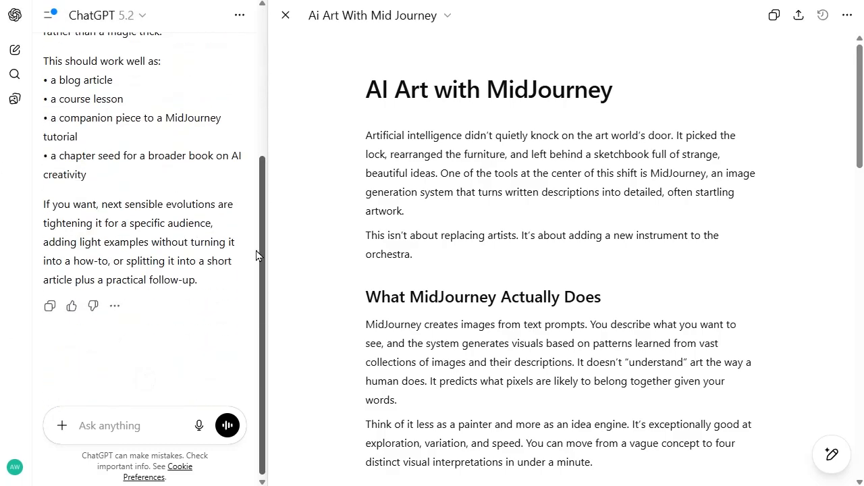
drag(268, 160, 277, 356)
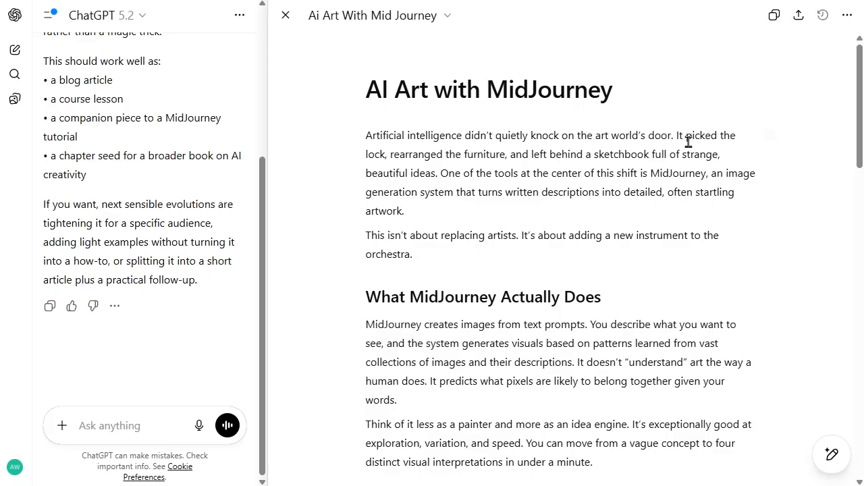
mouse_move(832, 455)
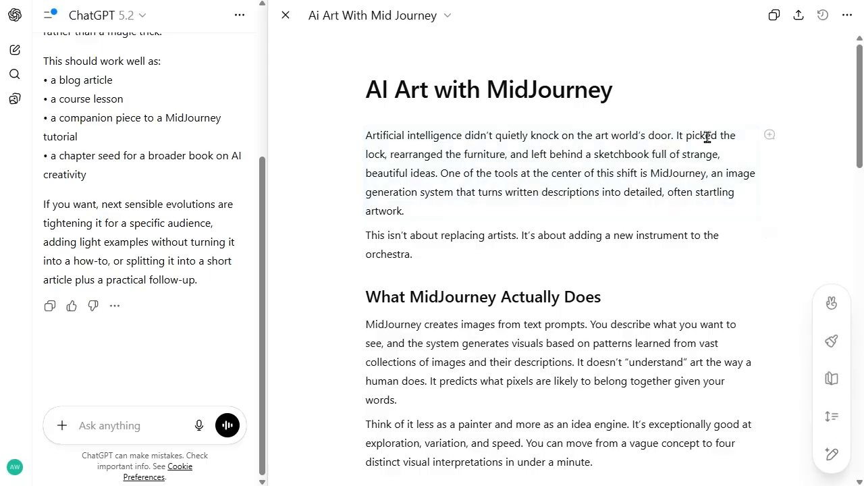
Step: Ask ChatGPT "can you make this introduction funny" for the two selected introductory paragraphs beneath the article title
click(538, 177)
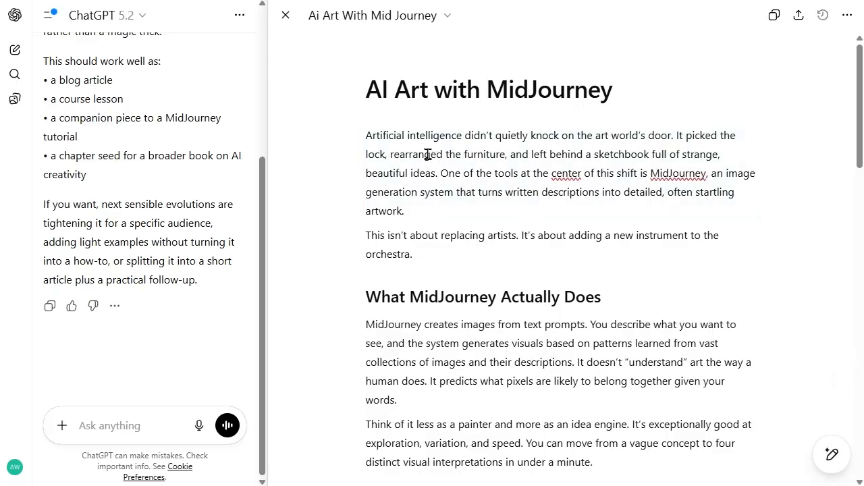
click(365, 139)
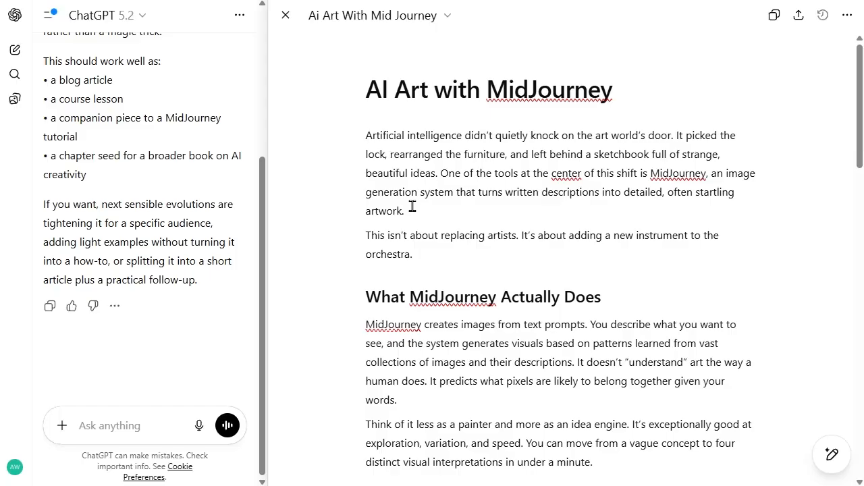
drag(412, 207, 366, 134)
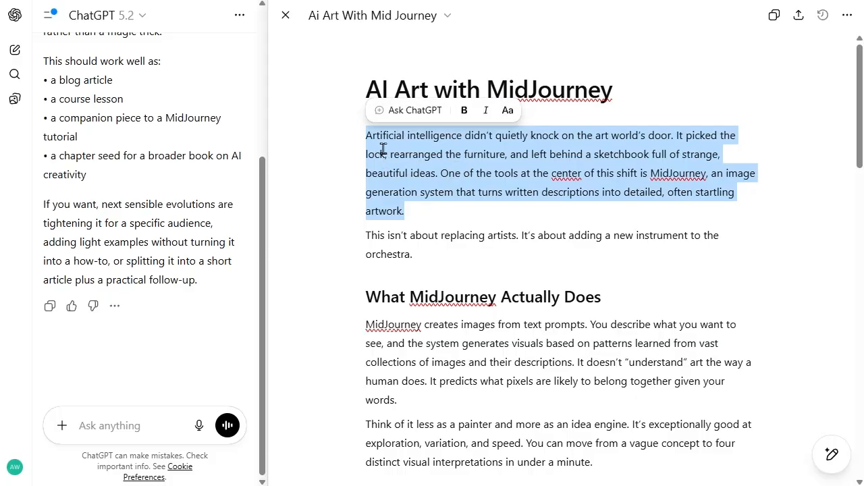
click(476, 234)
drag(428, 255, 341, 139)
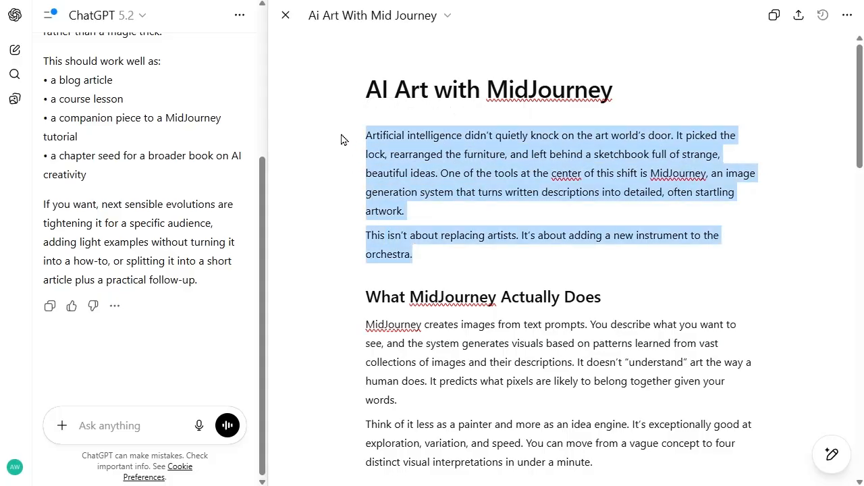
click(412, 111)
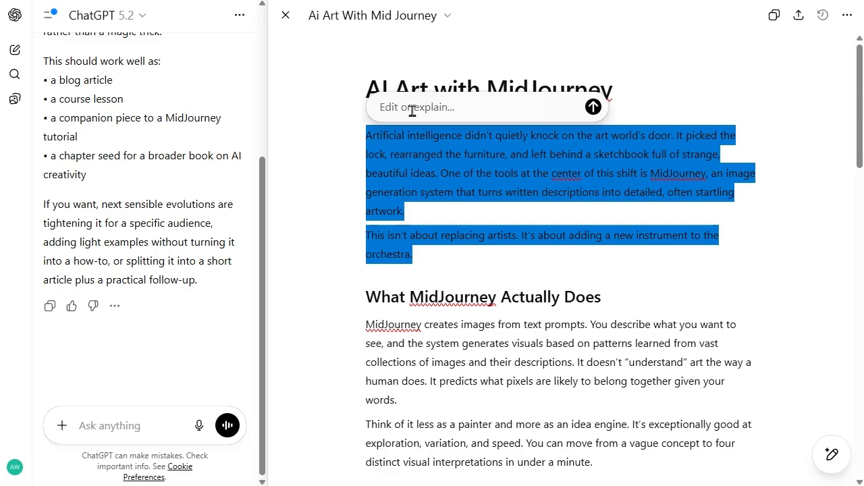
text(M)
key(BackSpace)
text(can you make this introduction funny)
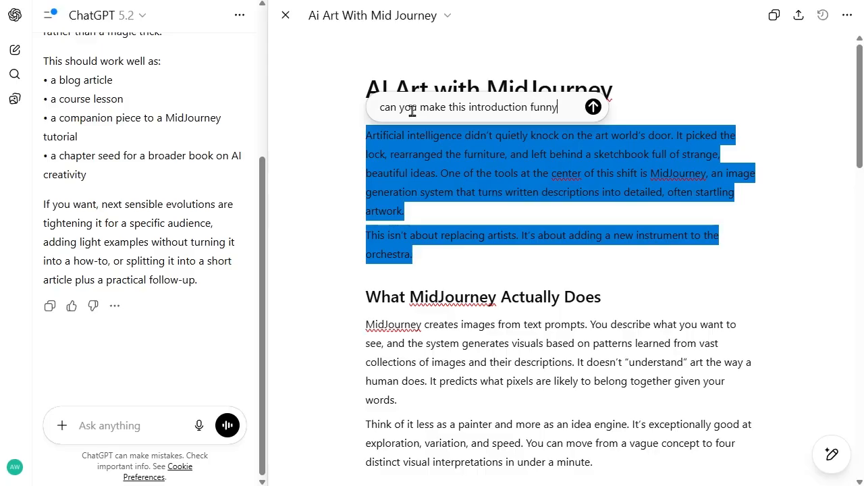
click(593, 108)
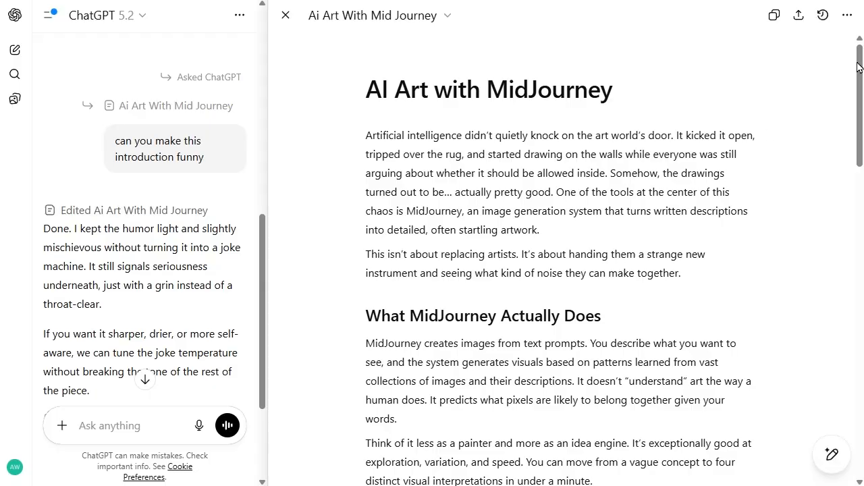
Step: Review the rewritten introduction in the article and the chat reply explaining the edit
scroll(622, 268, down, 4)
scroll(621, 268, up, 2)
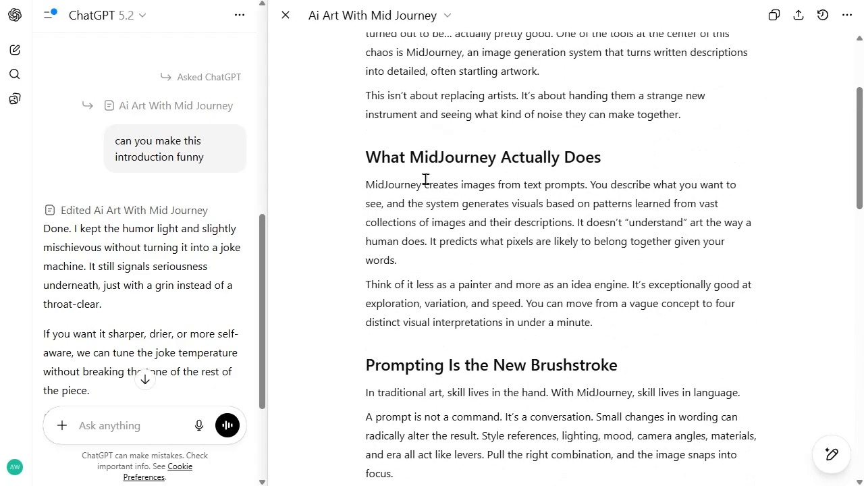
drag(862, 125, 862, 87)
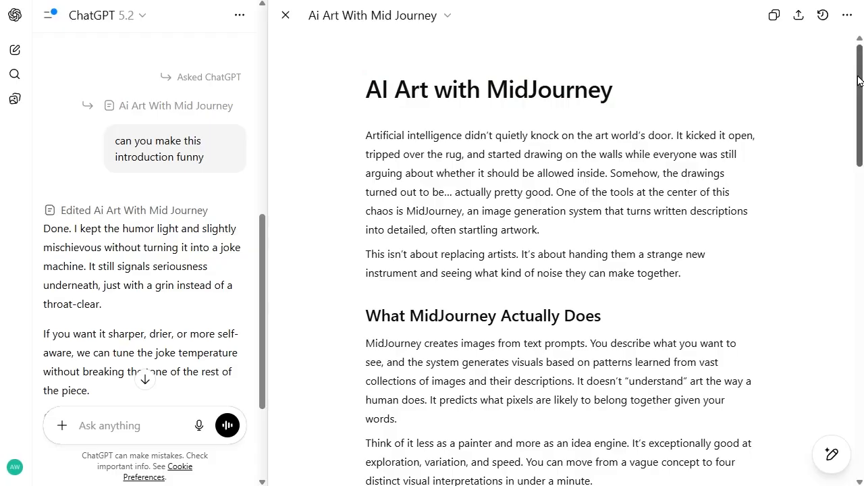
drag(860, 81, 860, 85)
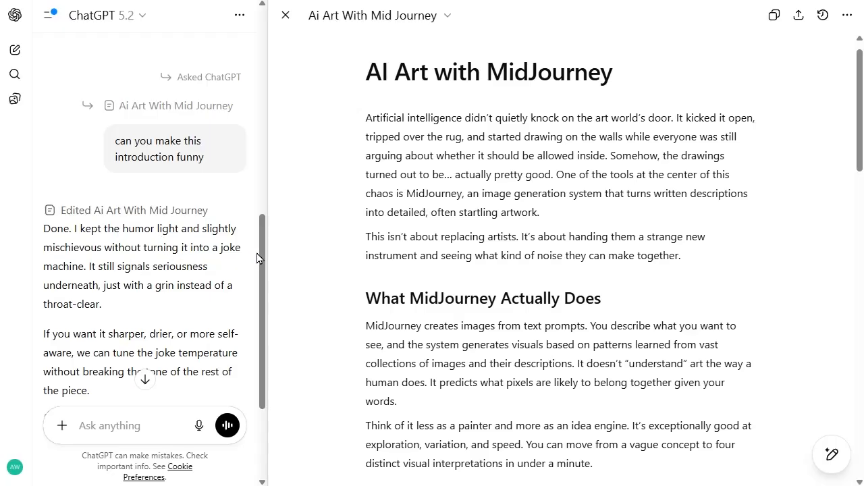
drag(262, 258, 270, 299)
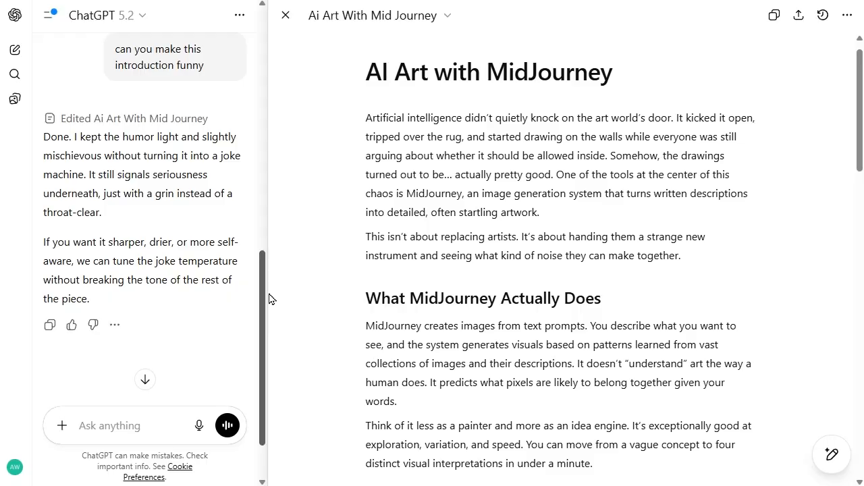
Step: Open the original article version from the first reply in the chat, and return to the latest version
drag(269, 299, 266, 39)
scroll(264, 262, up, 1)
scroll(261, 255, up, 1)
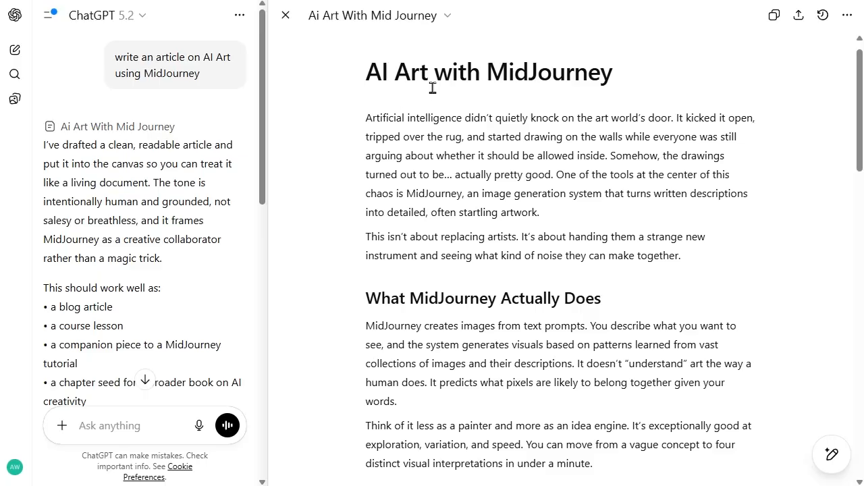
click(145, 128)
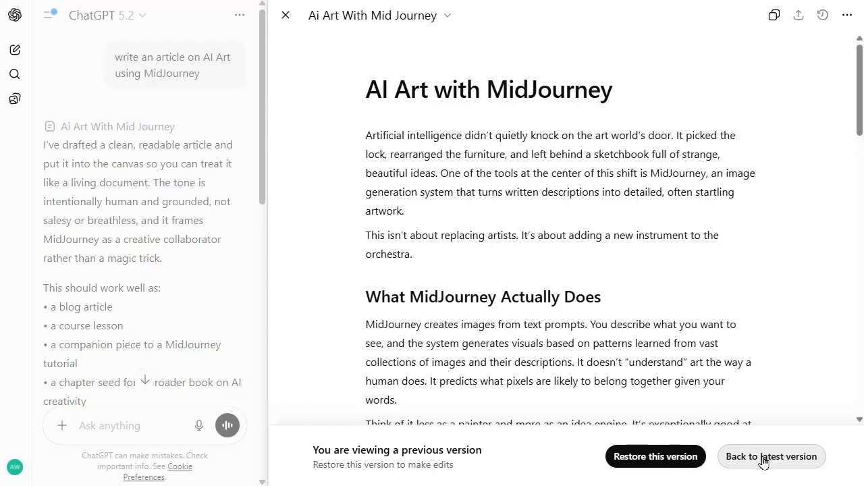
click(798, 463)
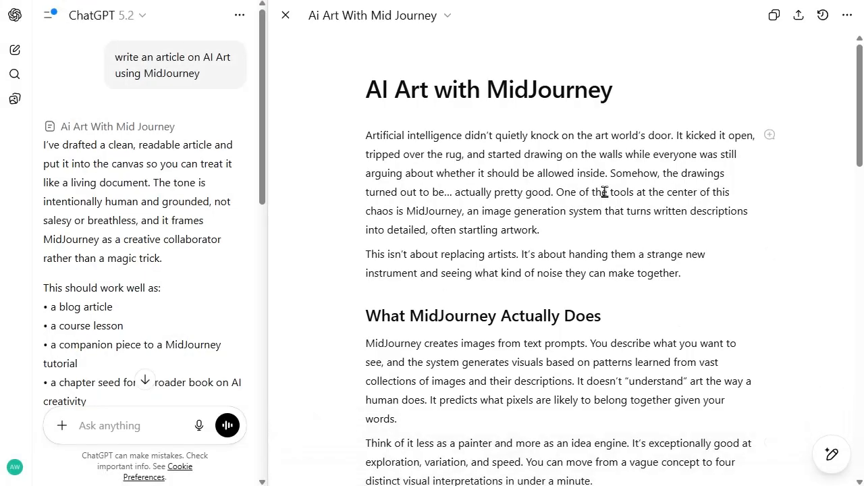
Step: Go back one version of the canvas article, and forward again to the latest version
click(848, 20)
click(810, 48)
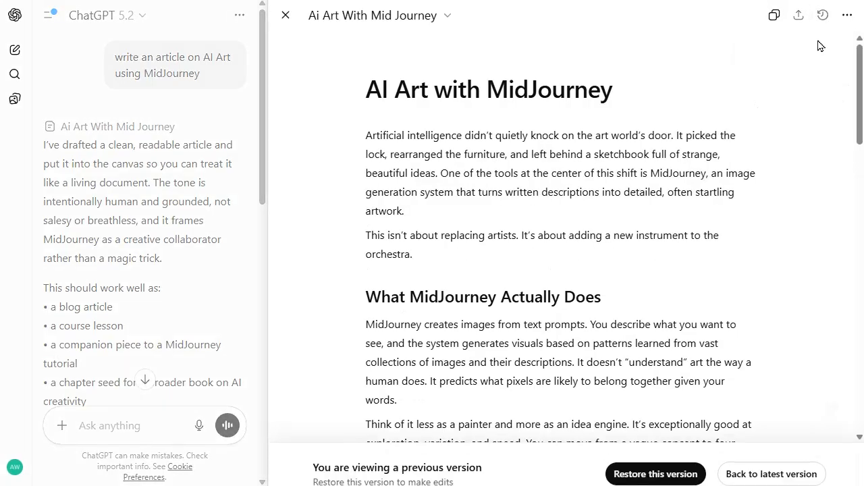
click(845, 19)
click(729, 70)
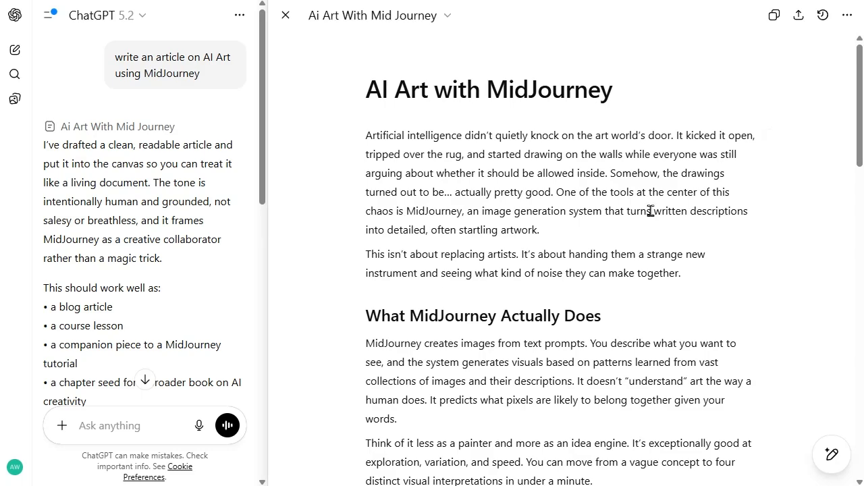
Step: Compare the tracked changes between the original and rewritten introduction, and hide the change view
click(823, 17)
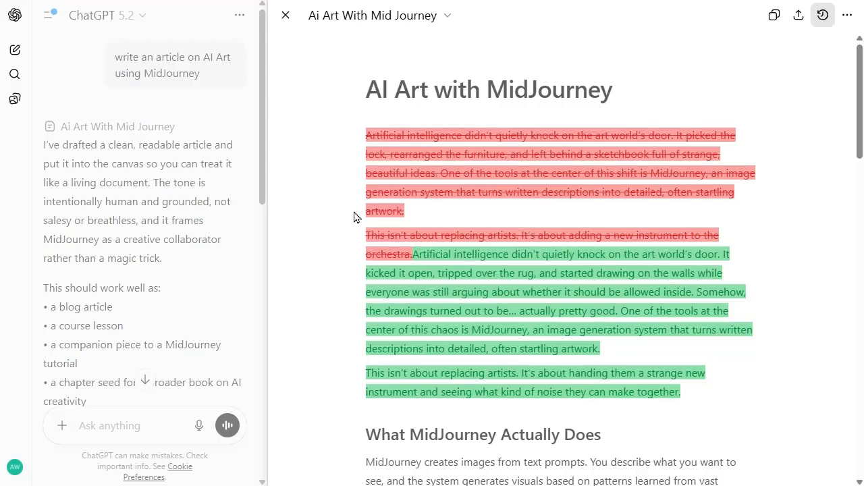
scroll(803, 124, down, 2)
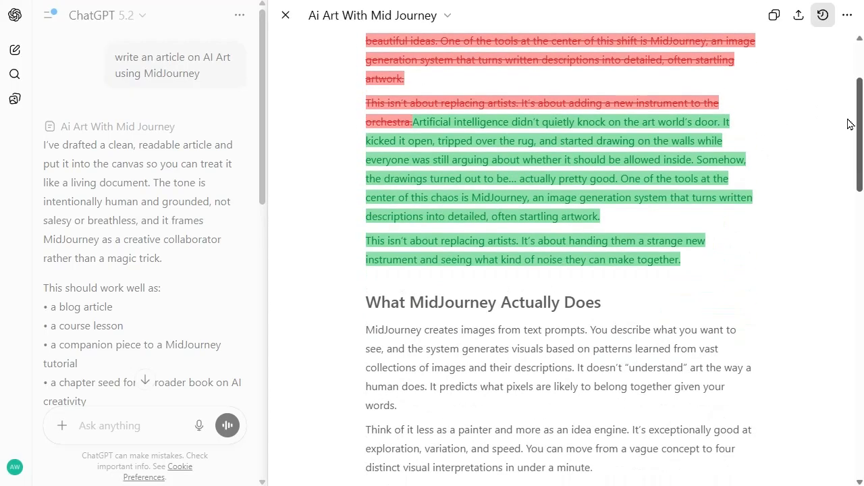
drag(859, 90, 856, 154)
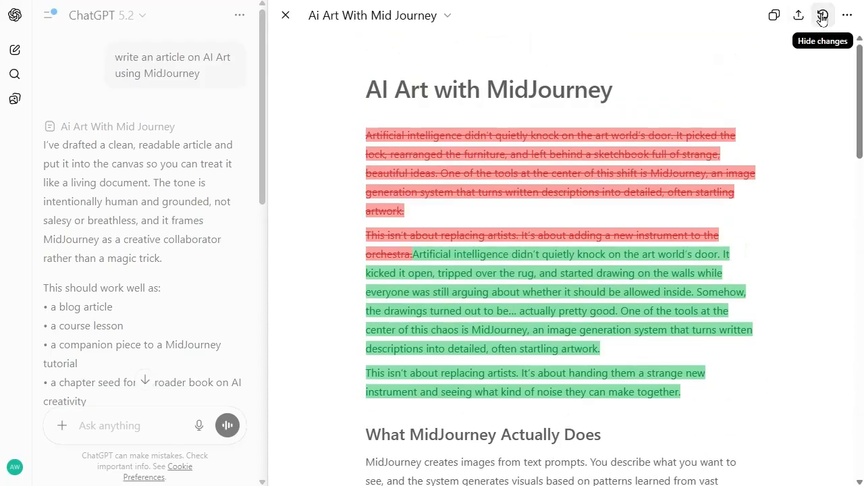
click(822, 15)
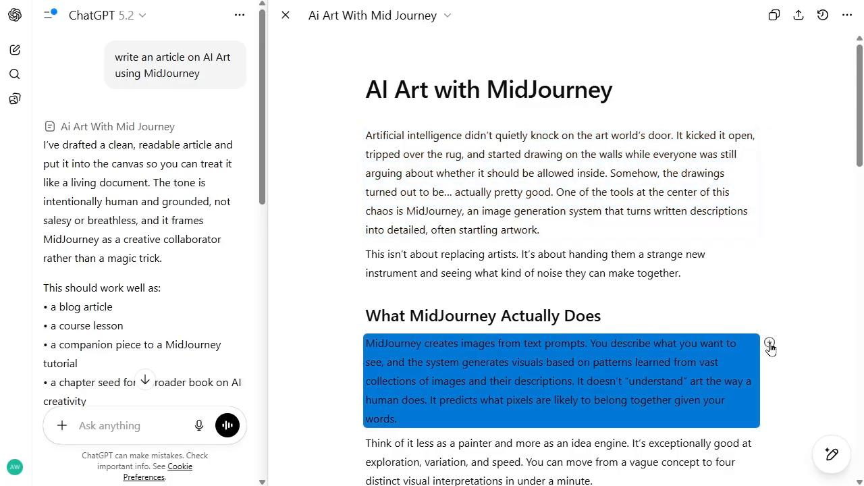
Step: Ask ChatGPT to "explain" the opening sentence under "Prompting Is the New Brushstroke", and look over the chat thread
scroll(705, 240, down, 6)
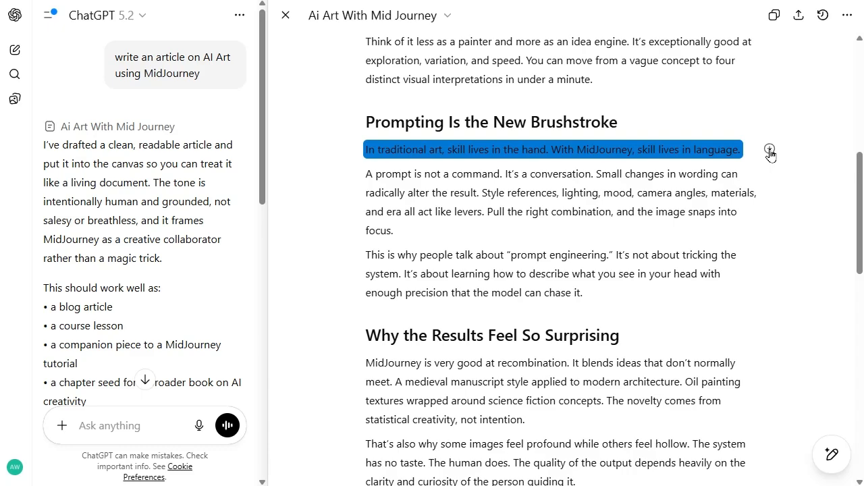
click(769, 150)
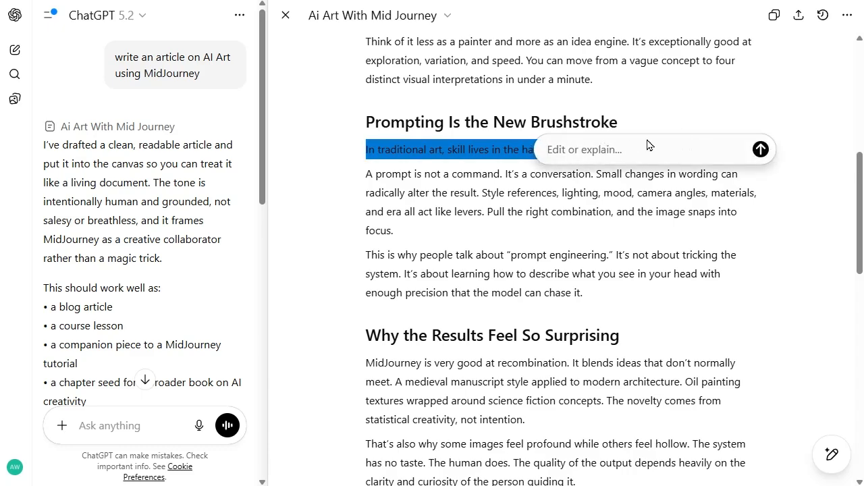
text(explain)
key(Return)
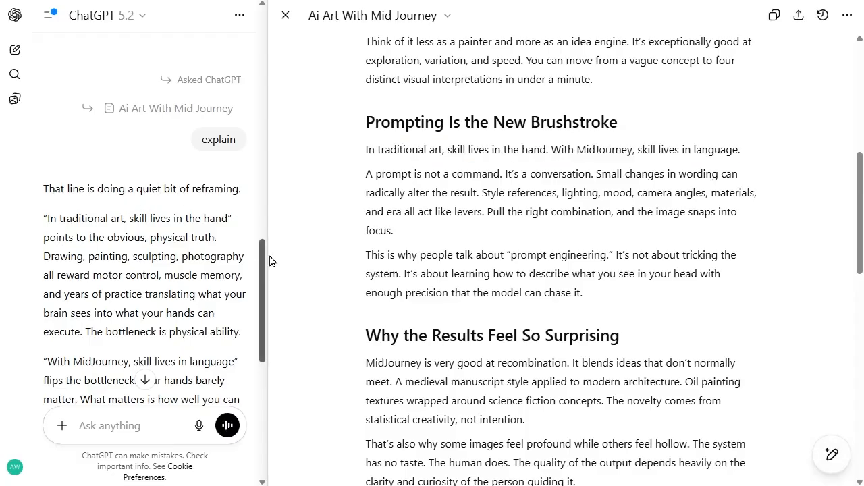
drag(264, 253, 516, 119)
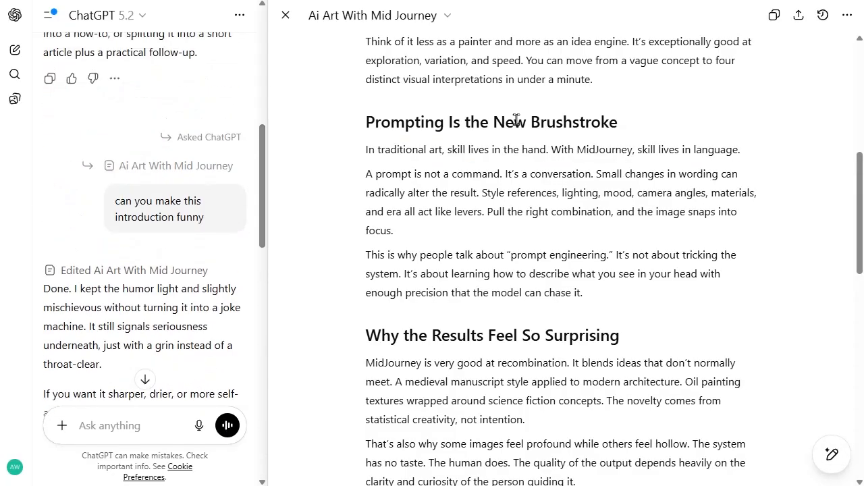
Step: Ask ChatGPT "can you expand on this" for the sentence "In traditional art, skill lives in the hand. With MidJourney, skill lives in language."
drag(365, 148, 743, 153)
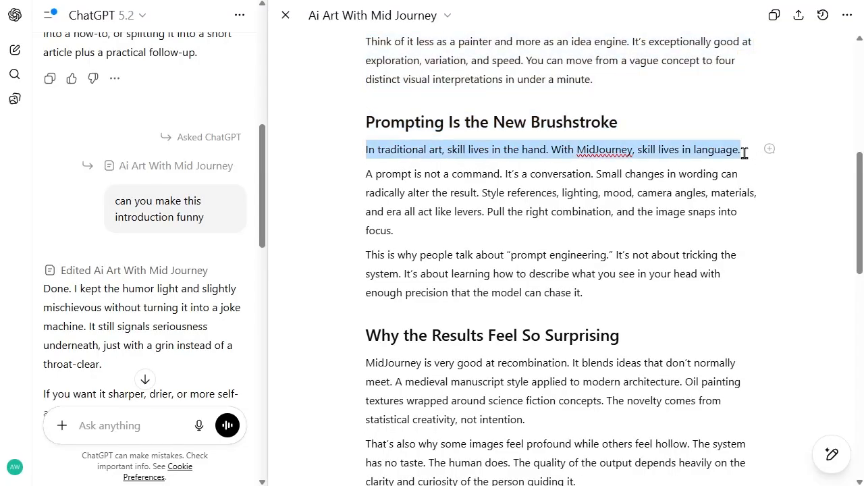
click(770, 150)
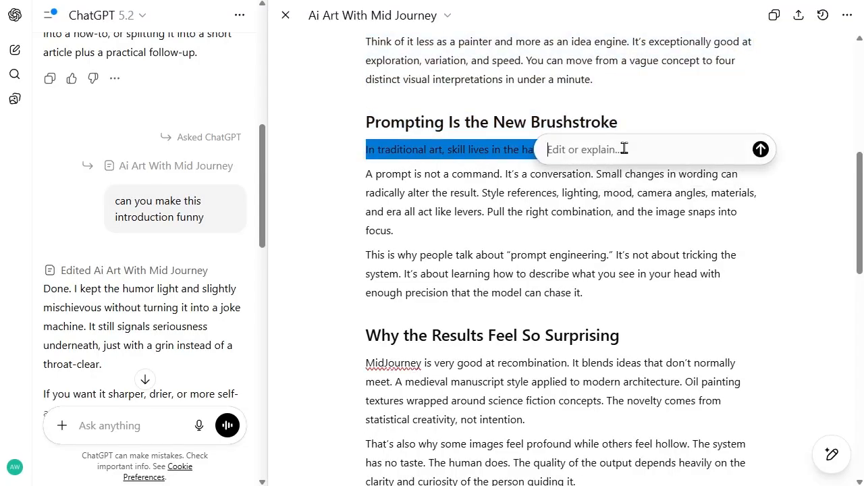
text(can you expand on this)
key(Return)
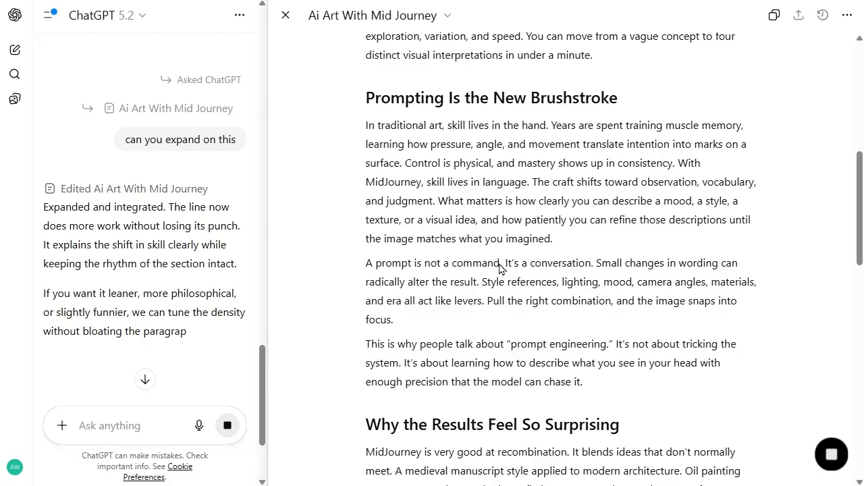
scroll(748, 196, down, 2)
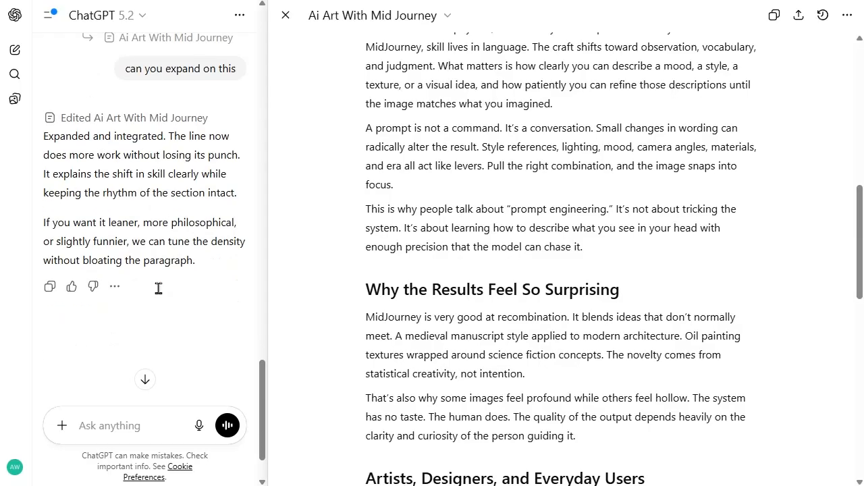
scroll(753, 171, up, 3)
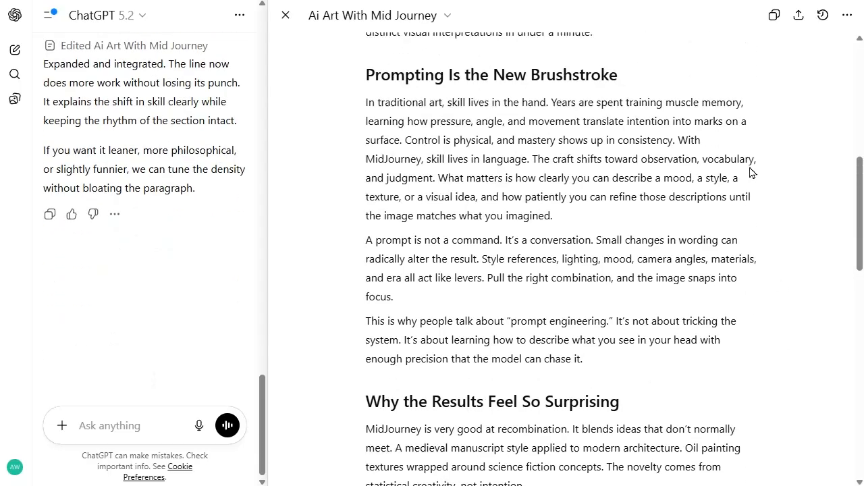
Step: Inspect the tracked changes in the expanded "Prompting Is the New Brushstroke" paragraph, and hide the change view
click(823, 16)
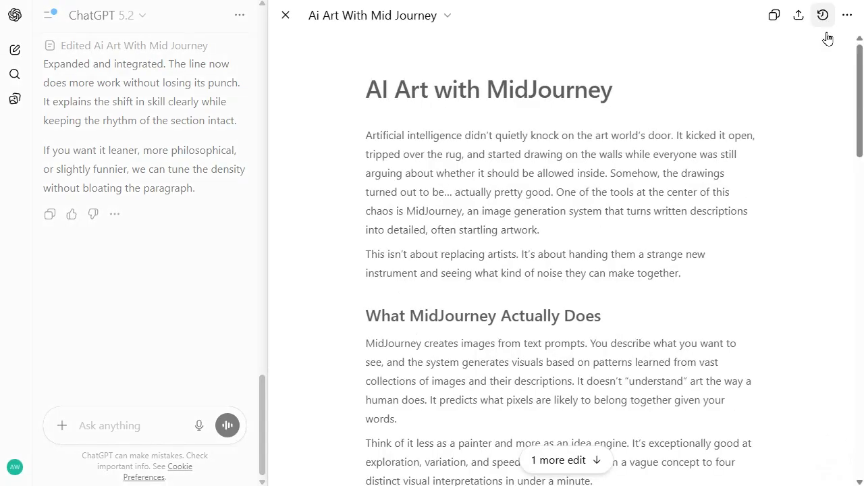
drag(861, 90, 861, 159)
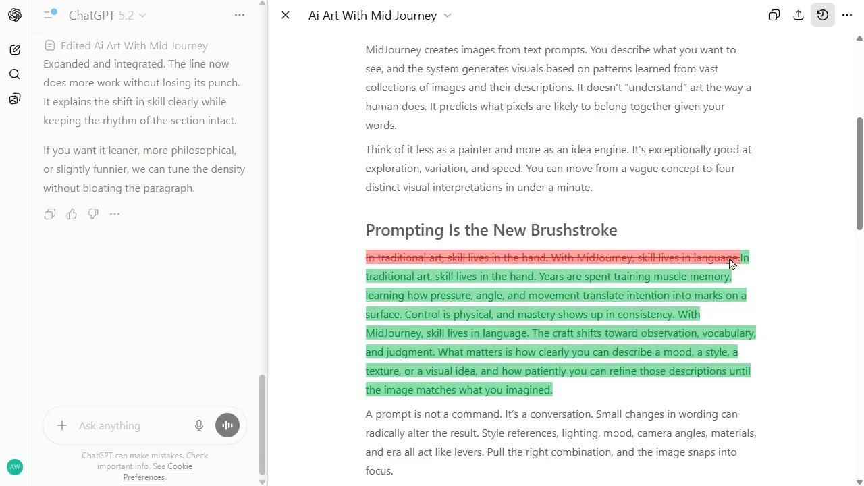
click(825, 16)
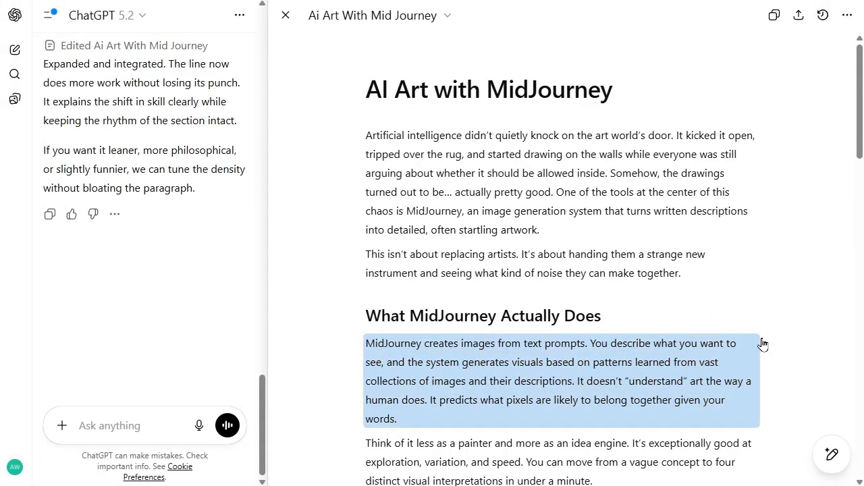
Step: Have ChatGPT suggest edits for the whole article
scroll(765, 264, down, 3)
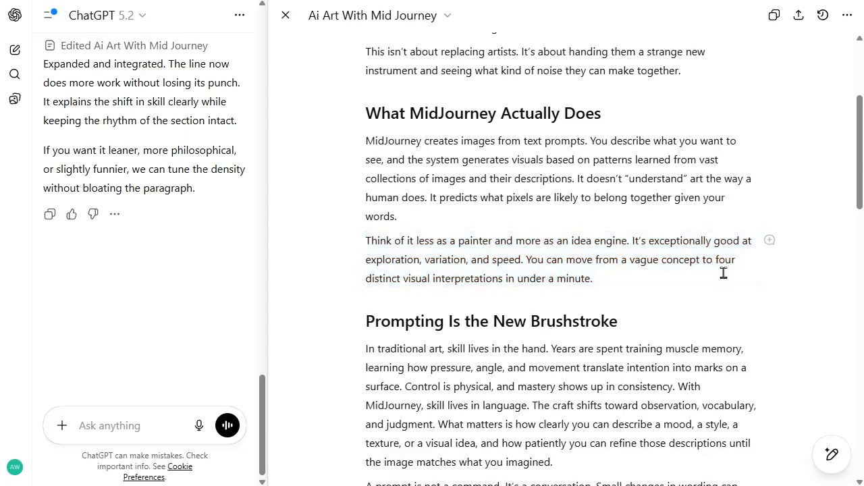
scroll(671, 307, down, 8)
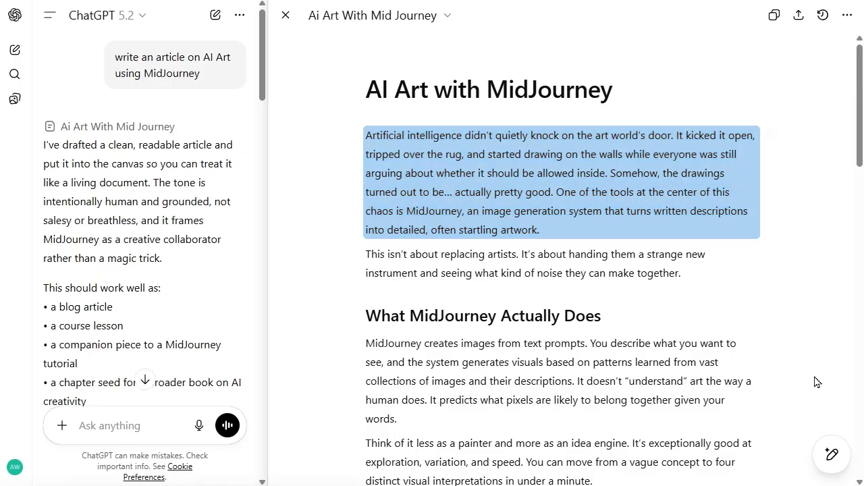
mouse_move(831, 459)
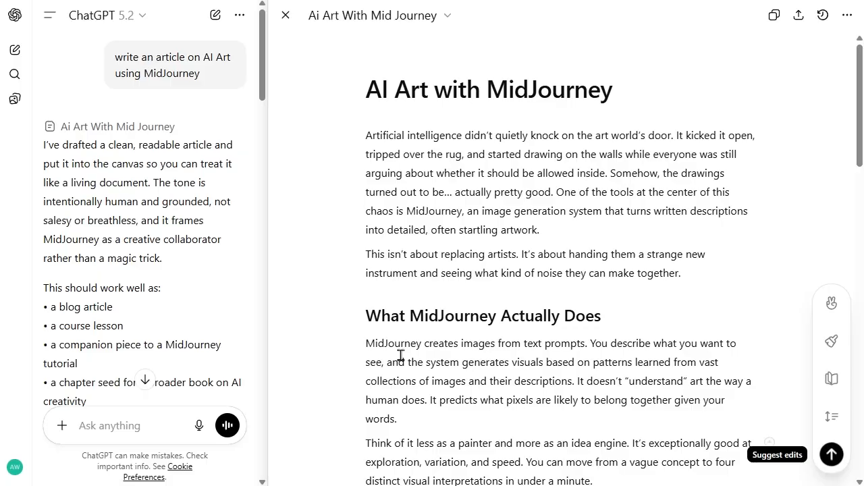
click(831, 459)
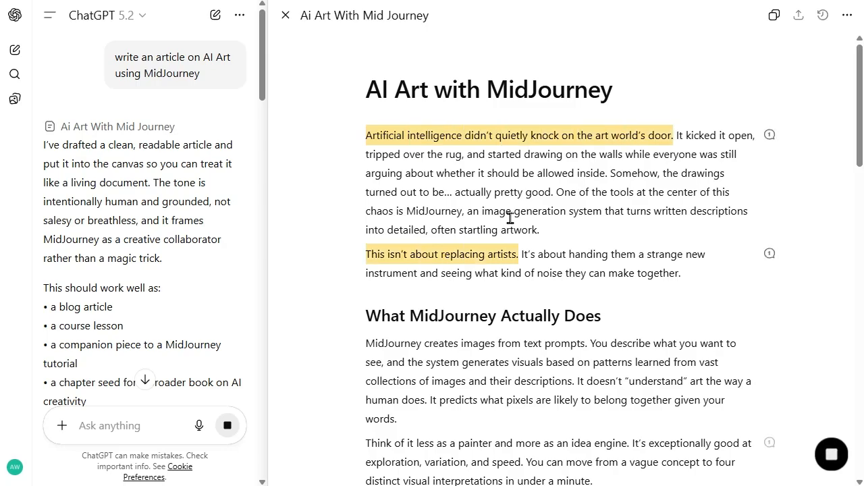
Step: Examine the highlighted passages and comment markers ChatGPT adds throughout the article, from the introduction to the closing section
scroll(582, 232, down, 5)
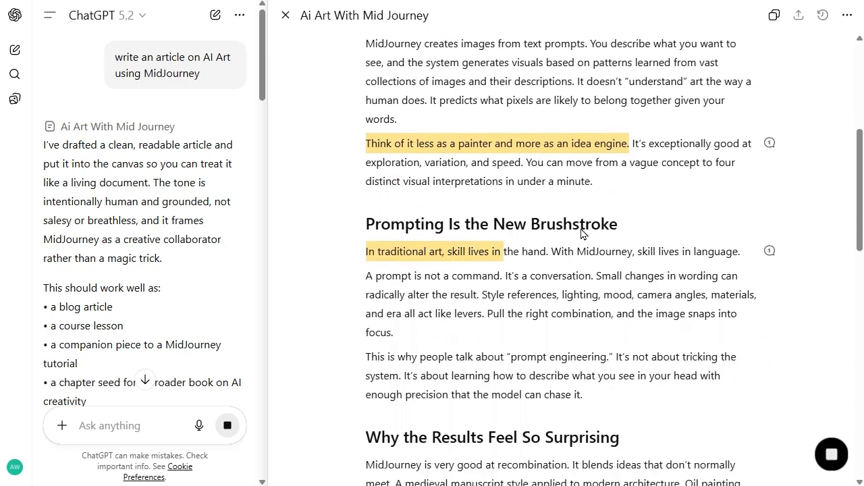
scroll(582, 232, down, 4)
scroll(582, 232, down, 10)
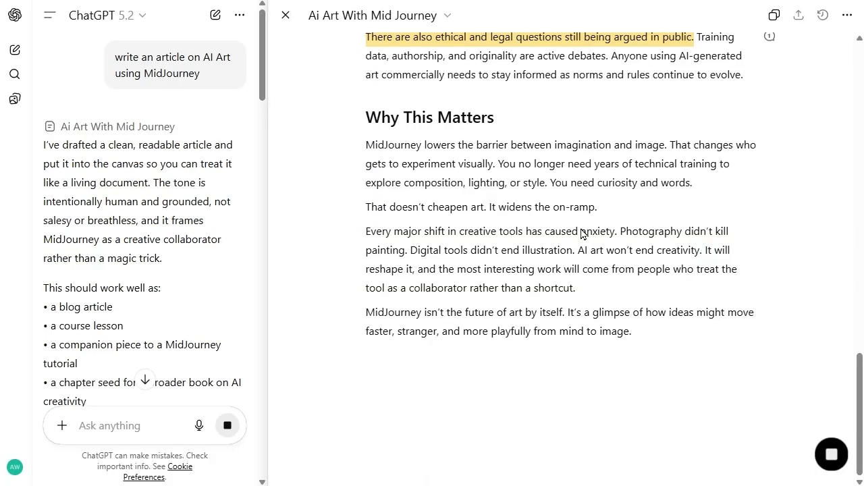
scroll(472, 229, up, 1)
scroll(171, 259, down, 10)
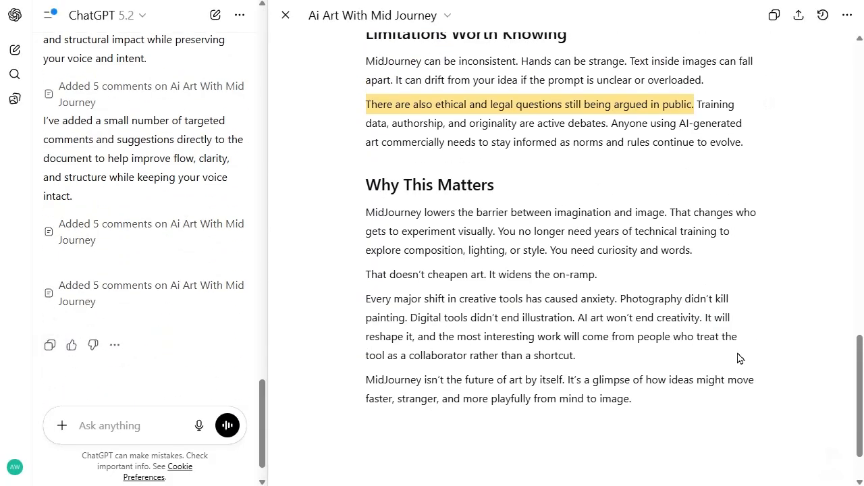
scroll(665, 338, up, 15)
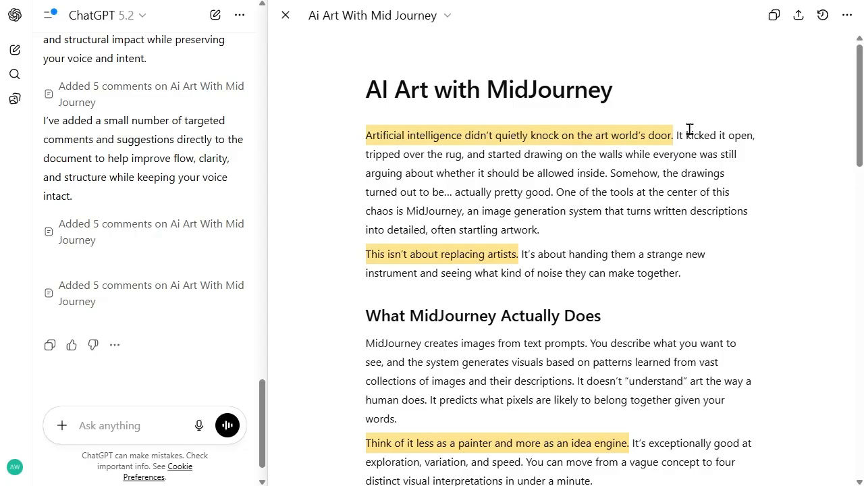
scroll(812, 169, down, 15)
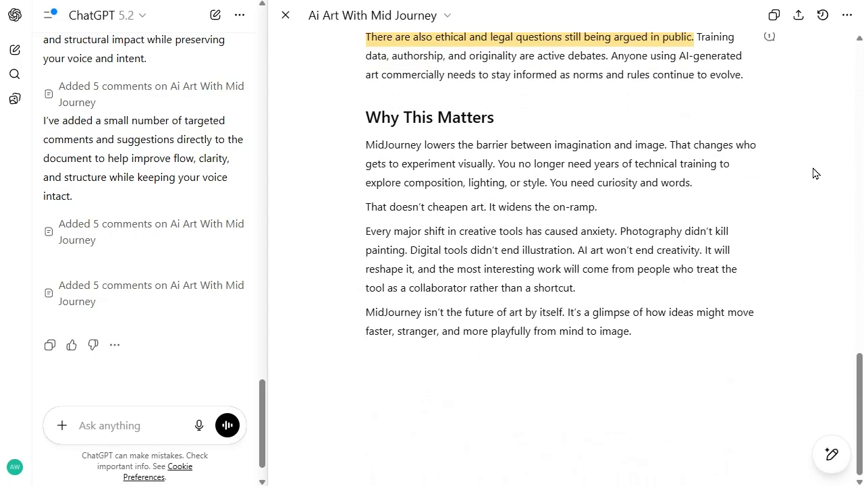
scroll(815, 172, up, 6)
scroll(813, 173, up, 8)
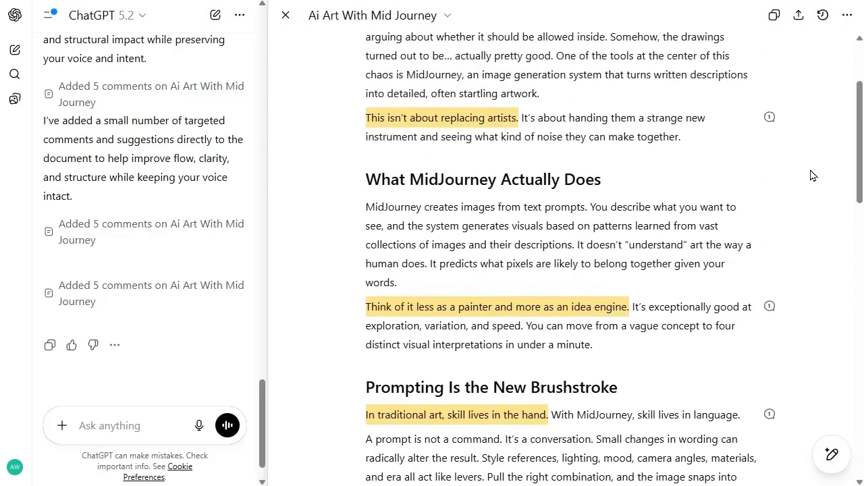
scroll(757, 214, up, 4)
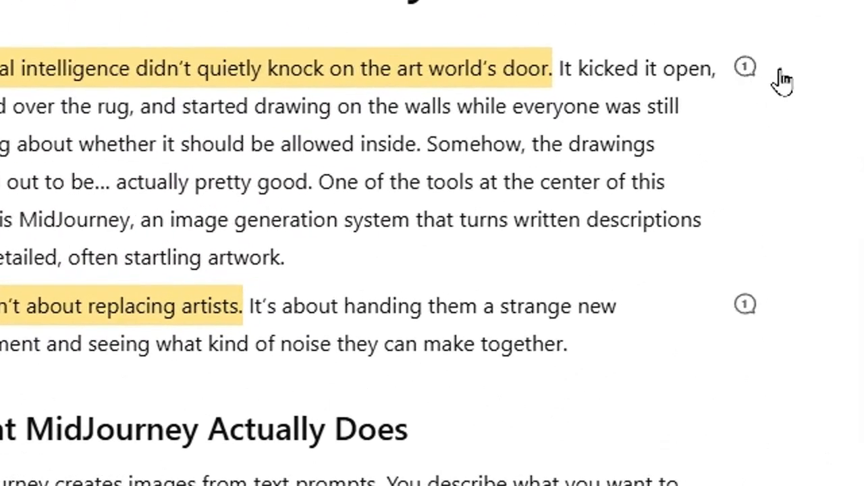
Step: Apply the suggestion on the article's opening sentence, and dismiss the one on "This isn't about replacing artists."
click(745, 67)
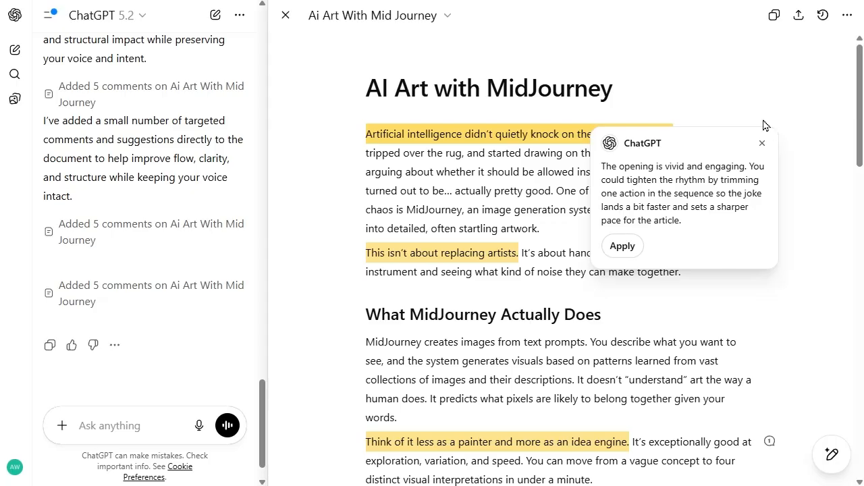
click(619, 247)
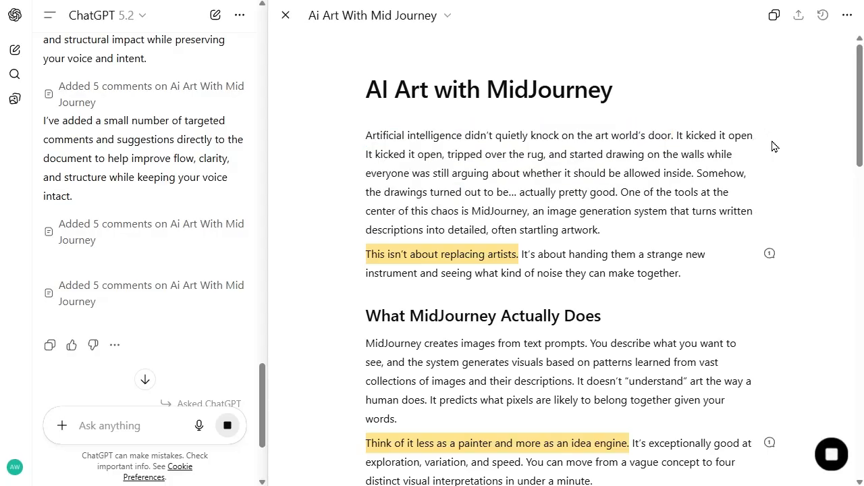
click(769, 256)
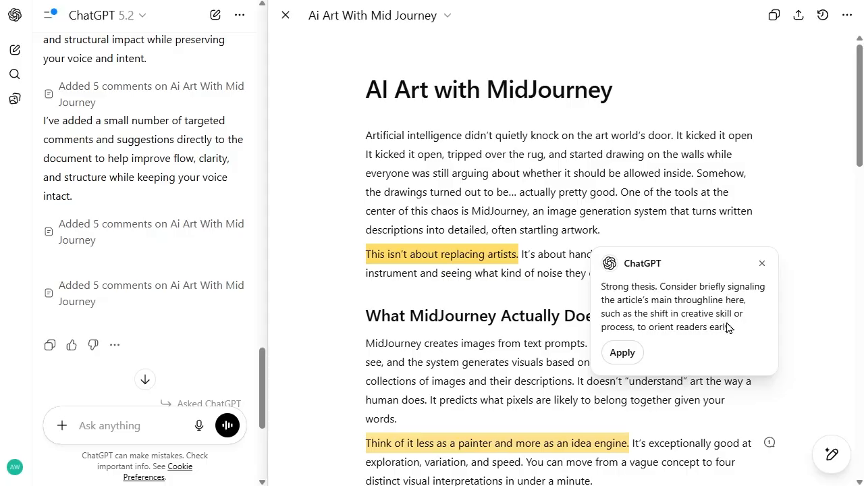
click(762, 263)
Step: Apply the suggestion on the "idea engine" sentence, and dismiss the one on "In traditional art, skill lives in the hand."
scroll(750, 329, down, 4)
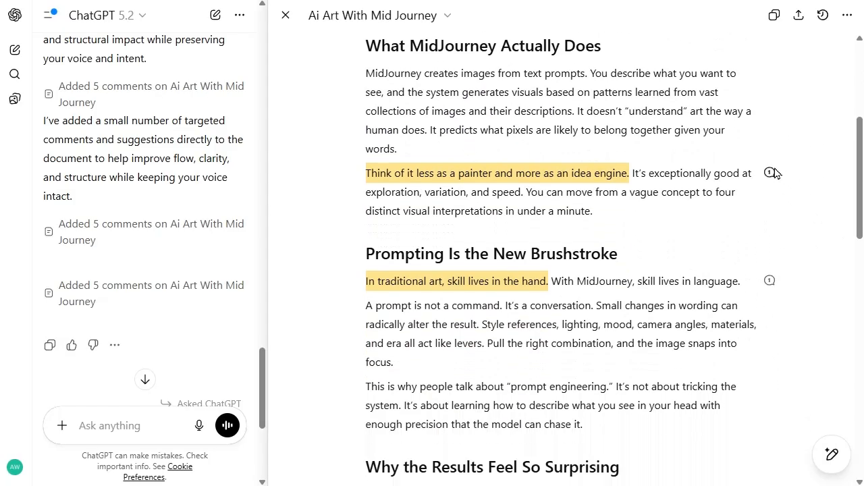
click(770, 175)
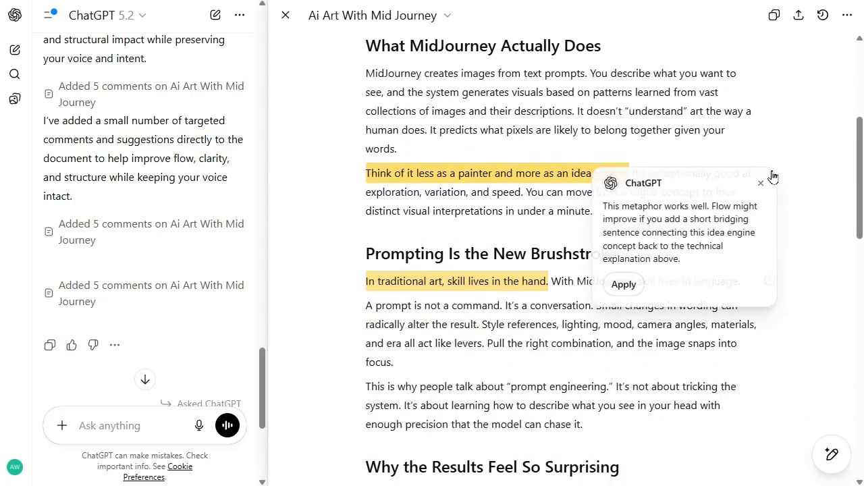
click(623, 286)
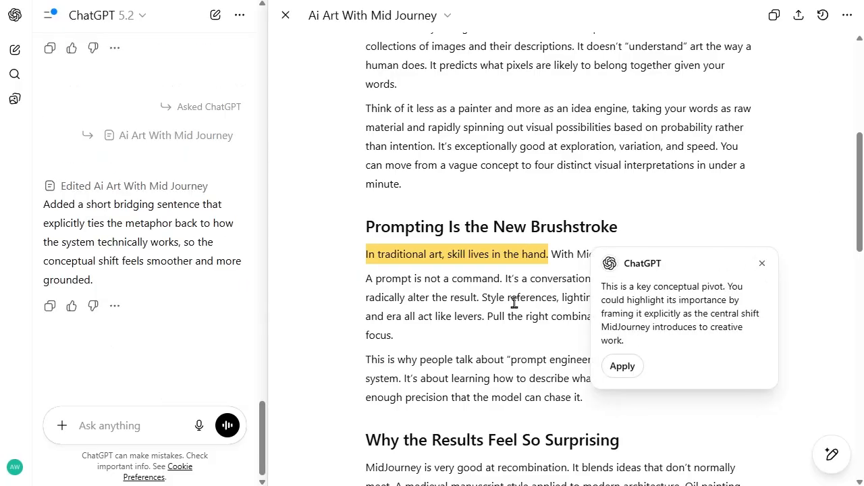
click(762, 263)
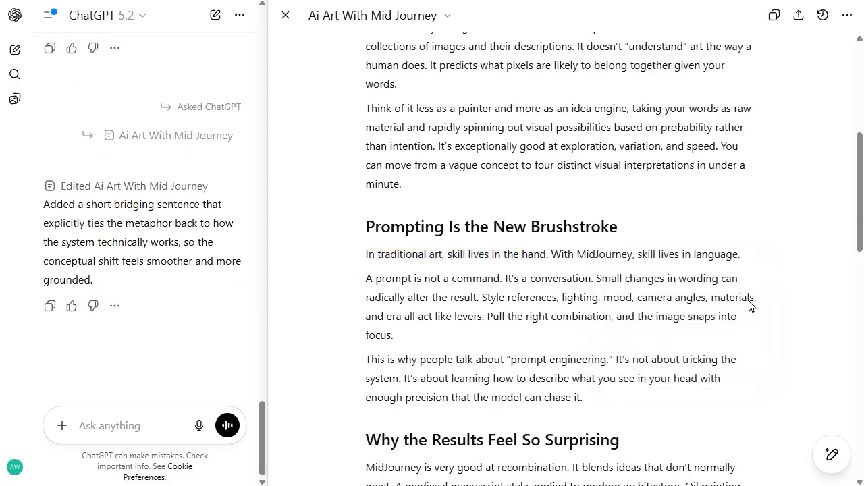
scroll(749, 306, down, 10)
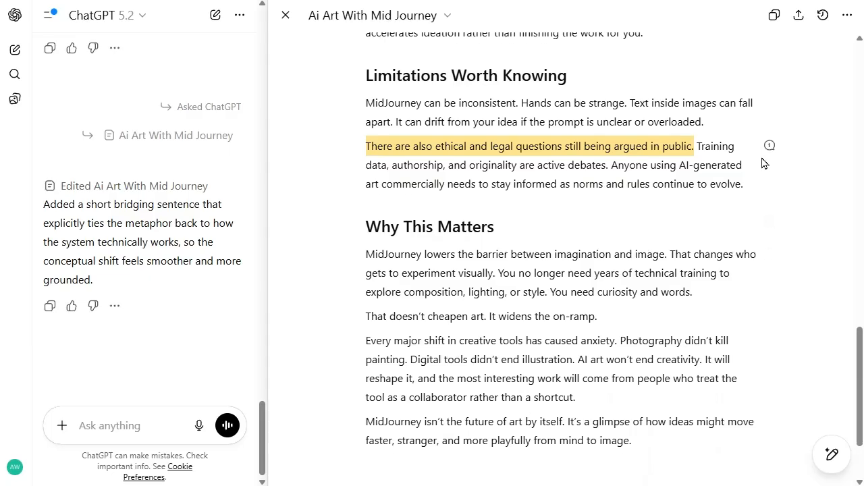
Step: Dismiss the suggestion on the sentence "There are also ethical and legal questions still being argued in public."
click(770, 146)
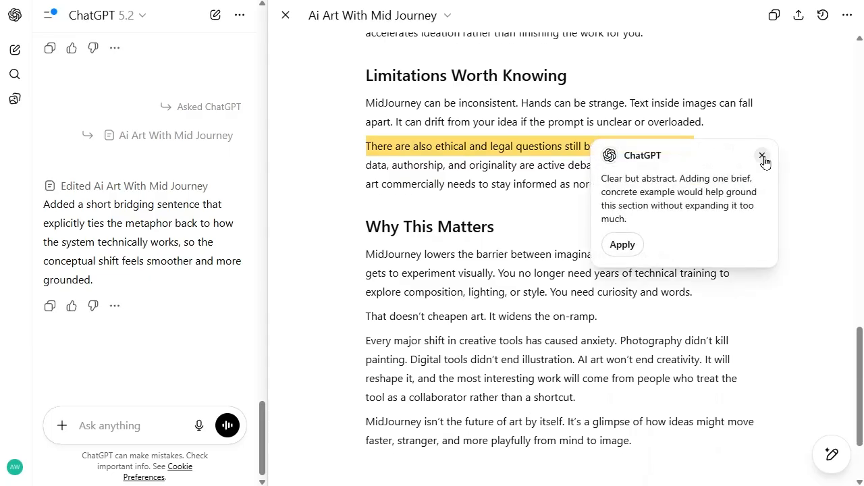
click(761, 157)
scroll(704, 303, down, 3)
scroll(704, 303, up, 3)
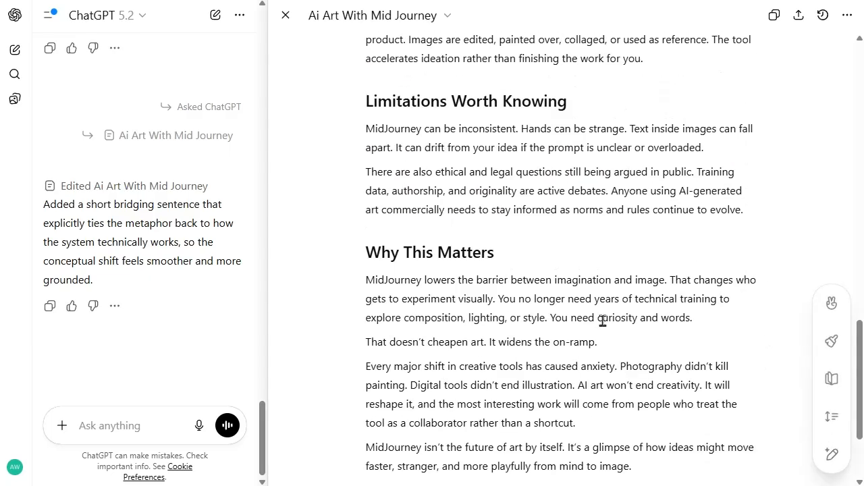
Step: Have ChatGPT shorten the two paragraphs under "What MidJourney Actually Does" and check its summary of the edit
scroll(602, 322, up, 3)
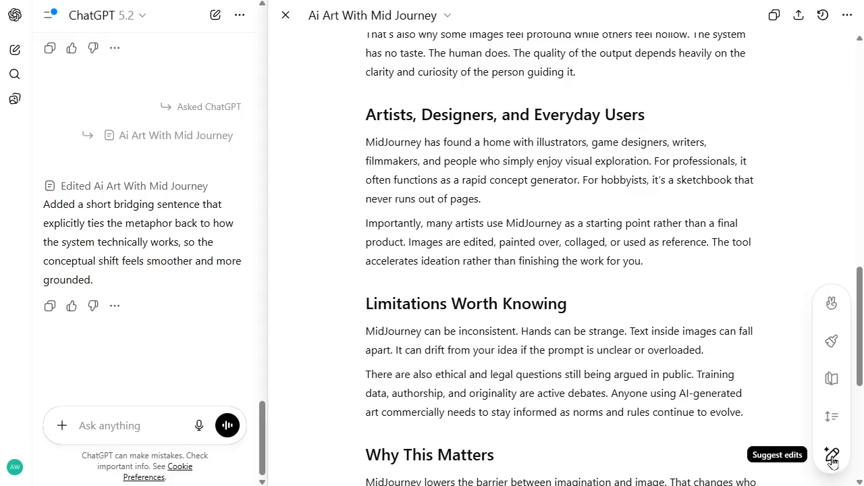
scroll(561, 170, up, 15)
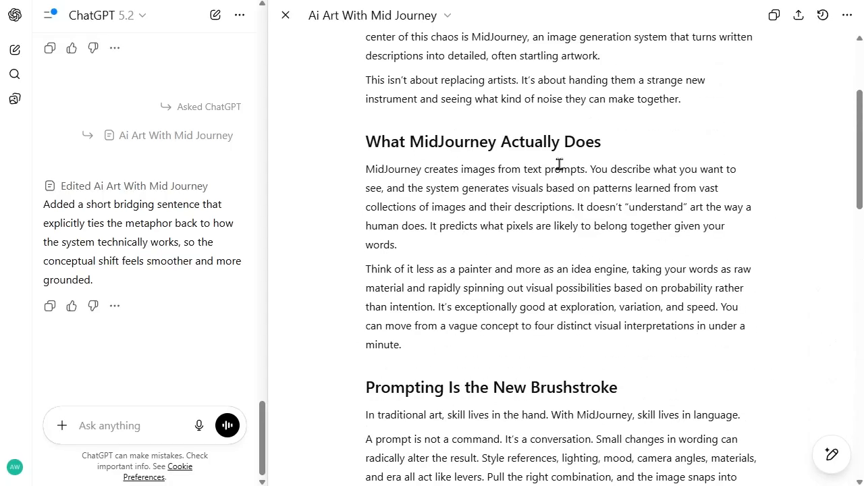
mouse_move(810, 459)
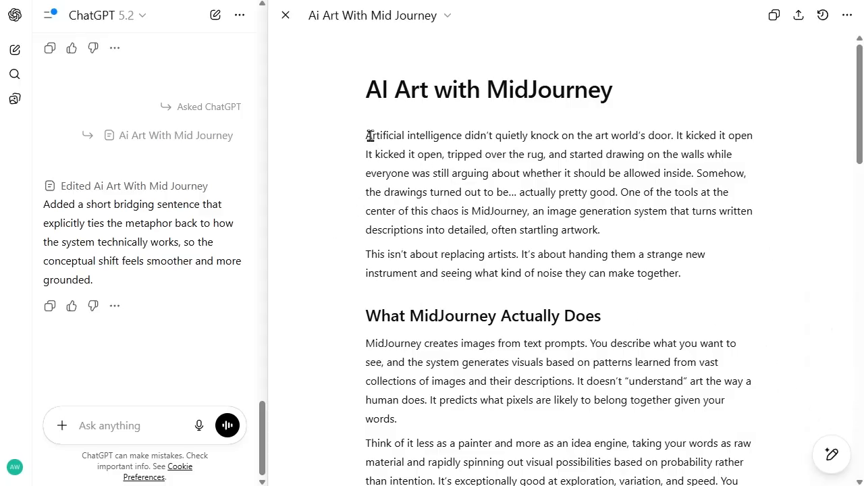
drag(365, 135, 642, 173)
scroll(608, 216, down, 3)
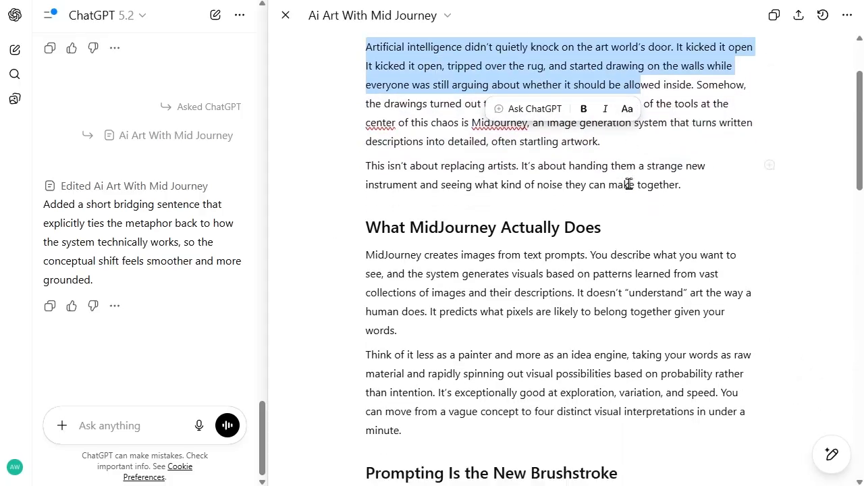
drag(367, 141, 444, 309)
mouse_move(831, 454)
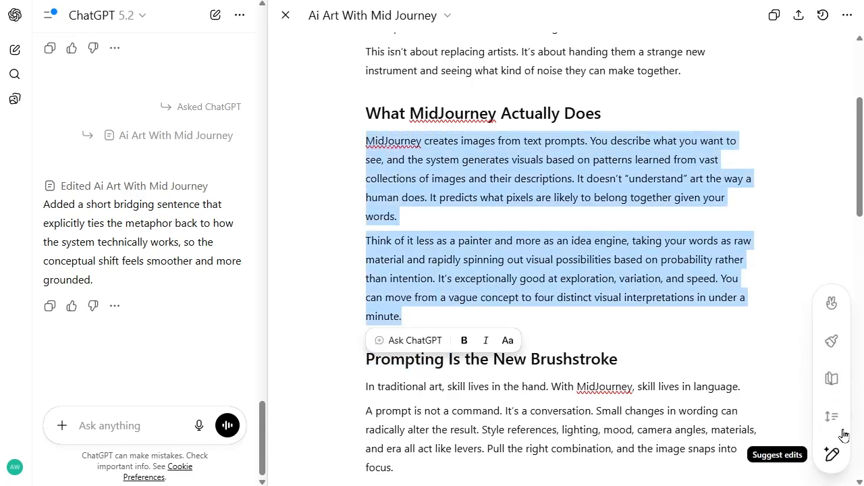
click(831, 417)
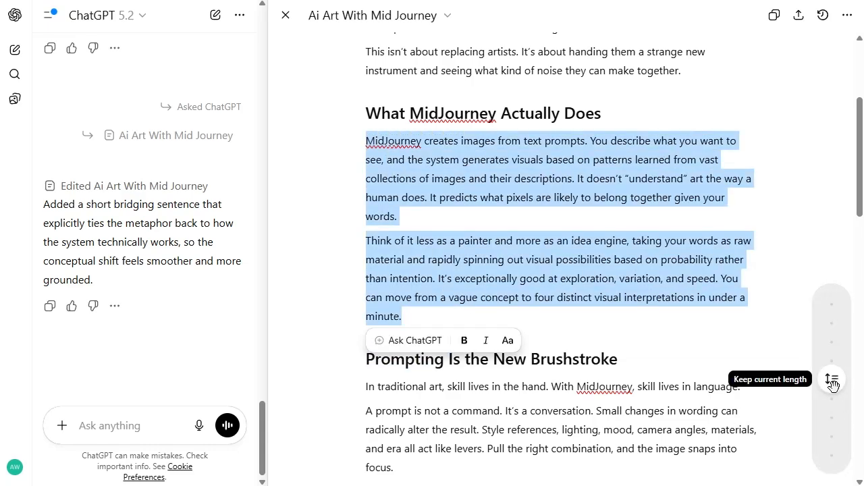
drag(832, 384, 831, 422)
click(832, 421)
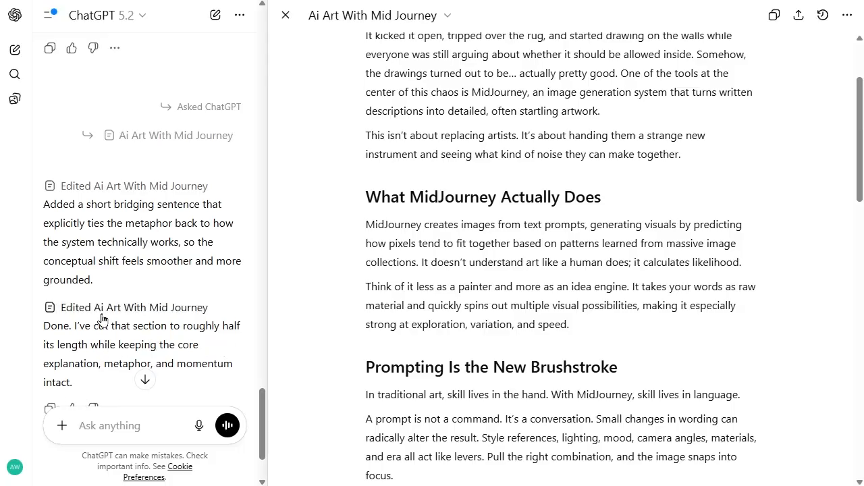
scroll(102, 319, down, 1)
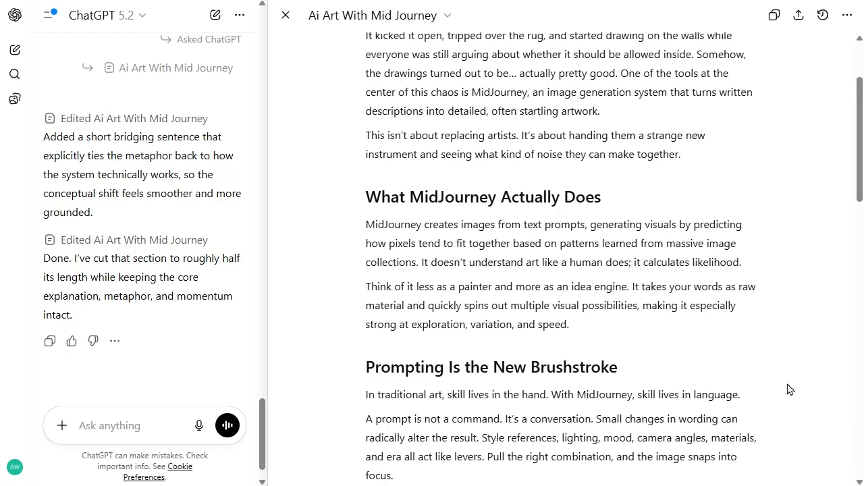
Step: Rewrite the two paragraphs under "What MidJourney Actually Does" at the Kindergarten reading level
mouse_move(831, 455)
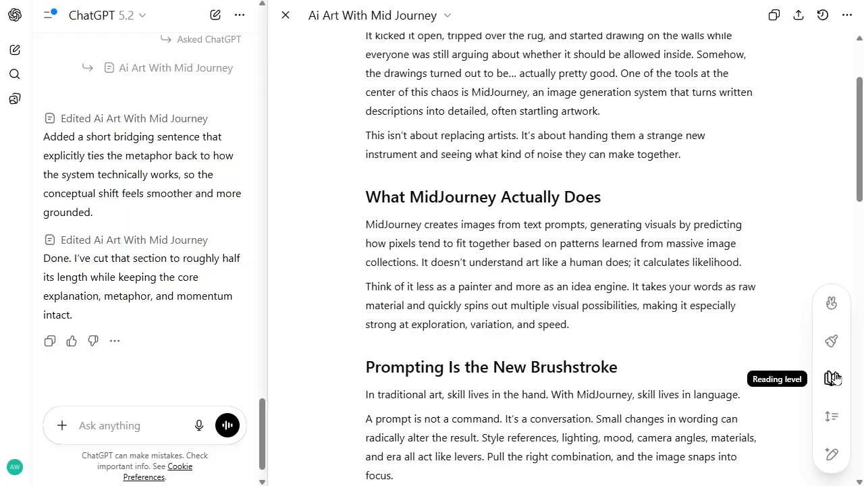
scroll(582, 322, up, 2)
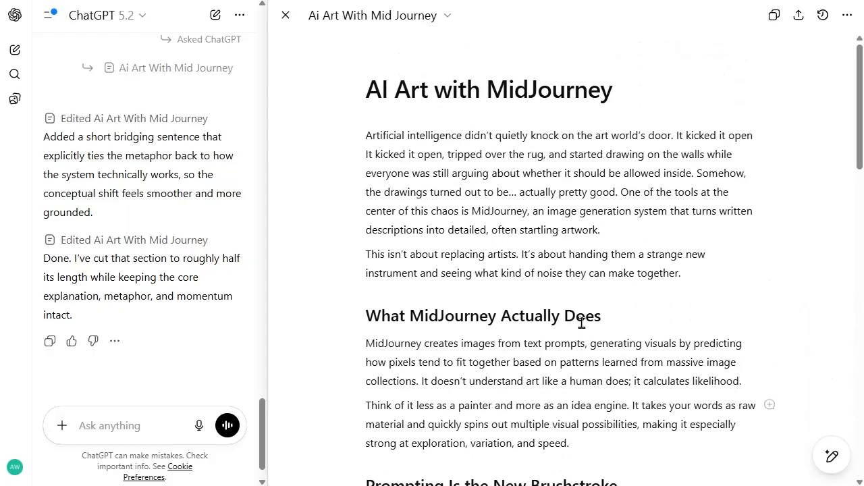
scroll(575, 344, down, 3)
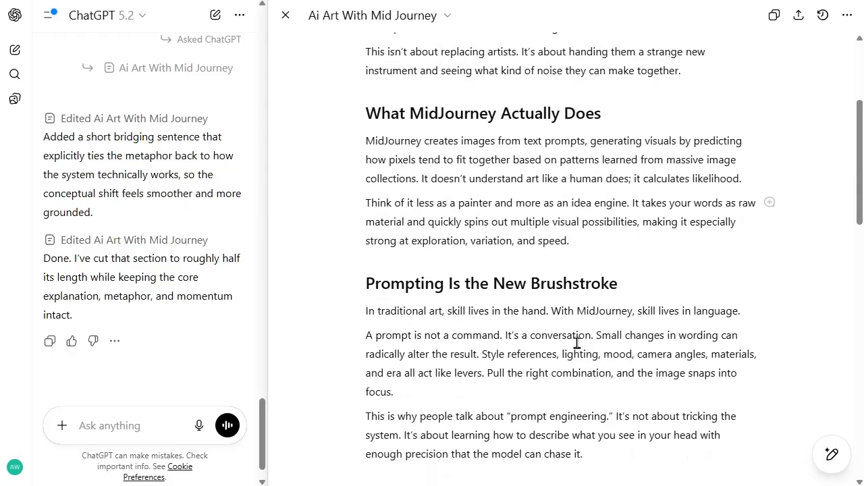
drag(370, 138, 582, 245)
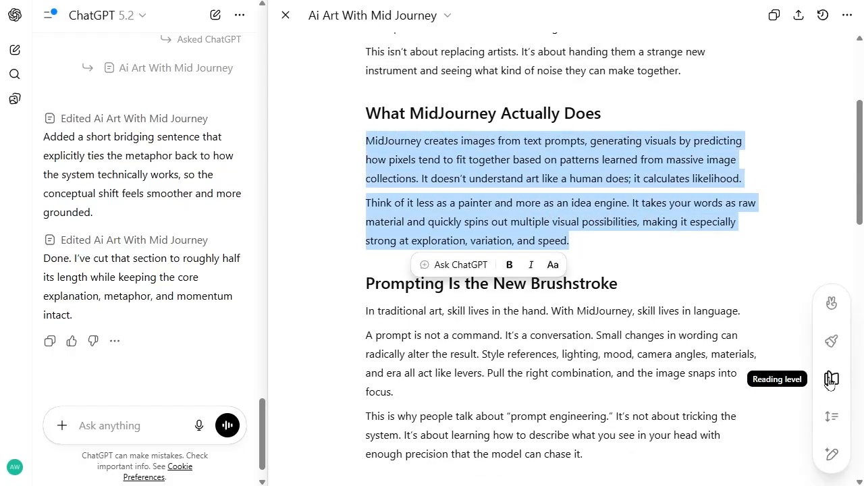
click(830, 380)
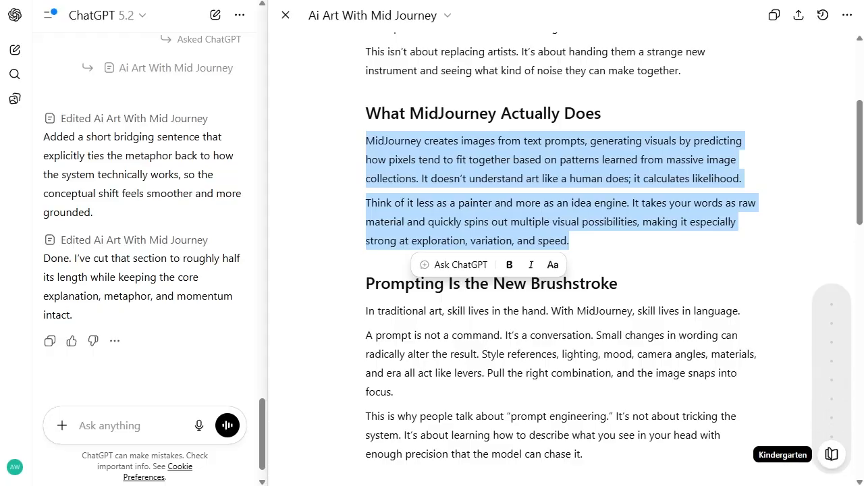
click(833, 457)
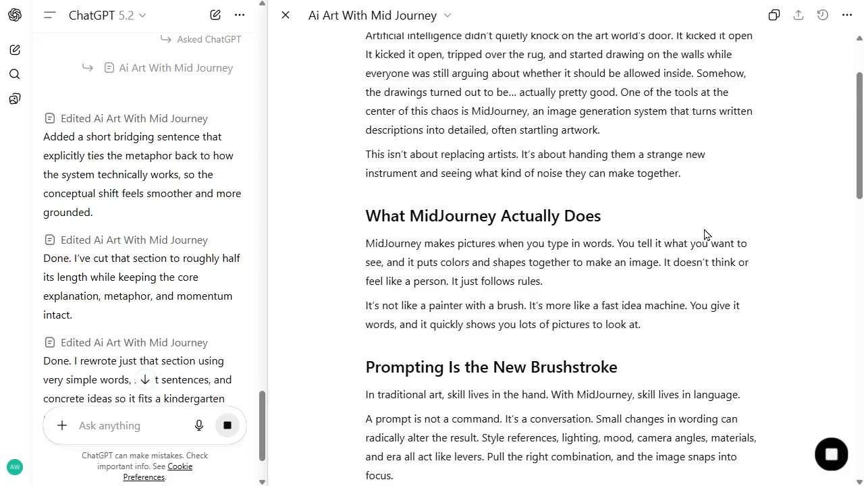
Step: Change the reading level of the "What MidJourney Actually Does" paragraphs to Graduate School
drag(652, 330, 361, 244)
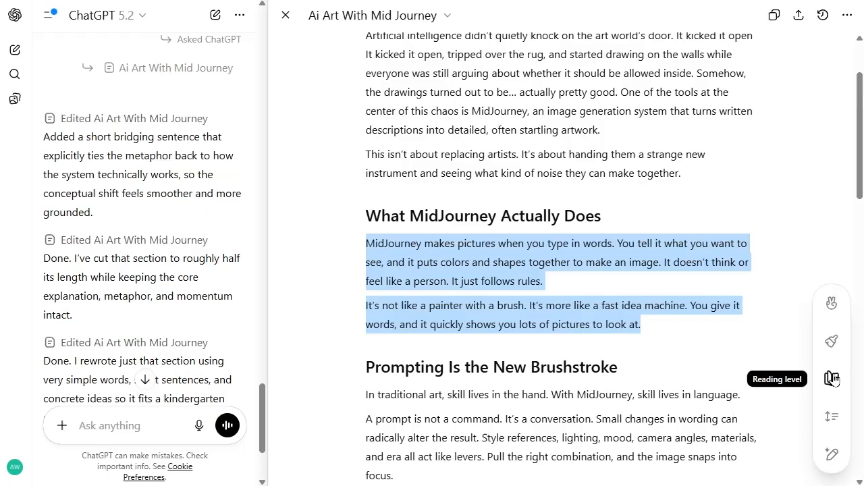
click(832, 378)
drag(833, 380, 833, 304)
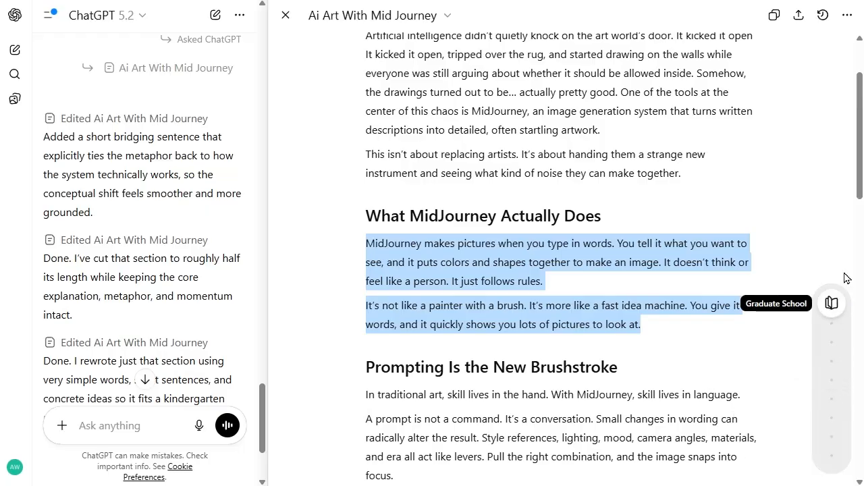
click(832, 305)
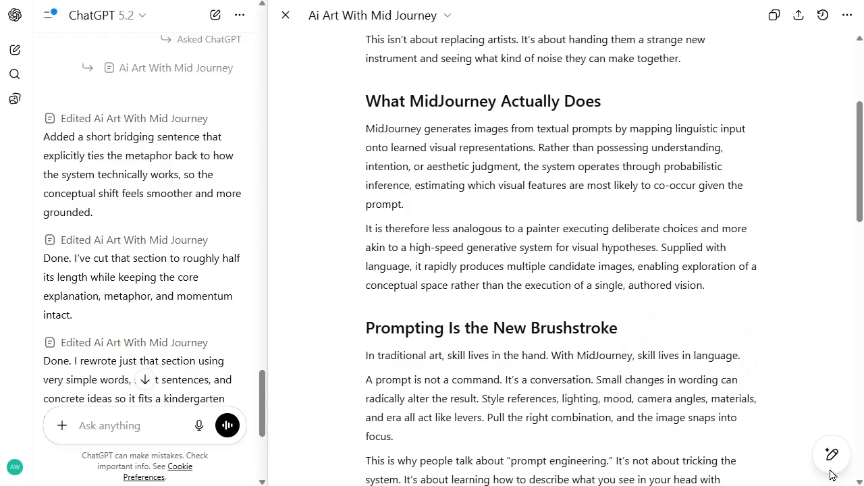
Step: Have ChatGPT add final polish to the whole article, and review the rewritten sections and its summary of the changes
mouse_move(831, 460)
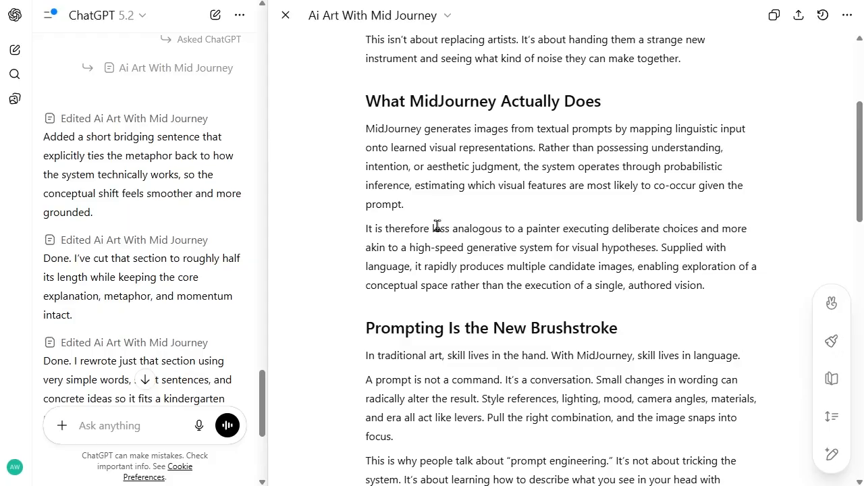
scroll(436, 228, down, 3)
scroll(436, 228, up, 5)
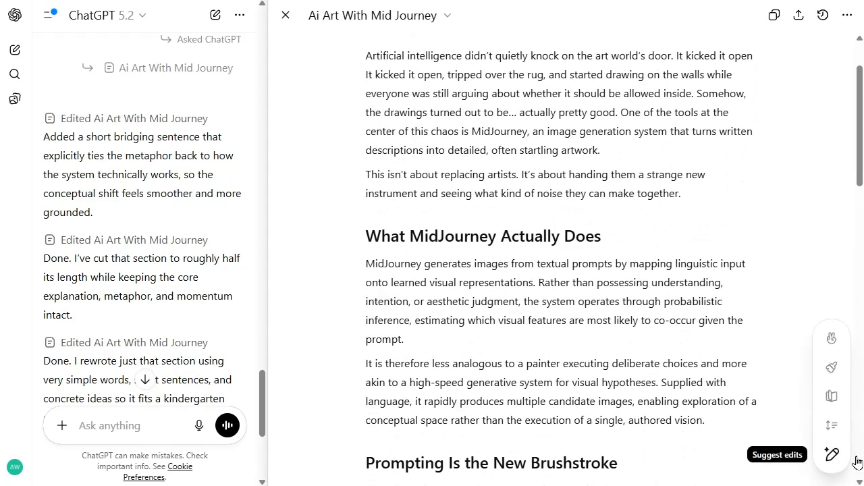
click(832, 346)
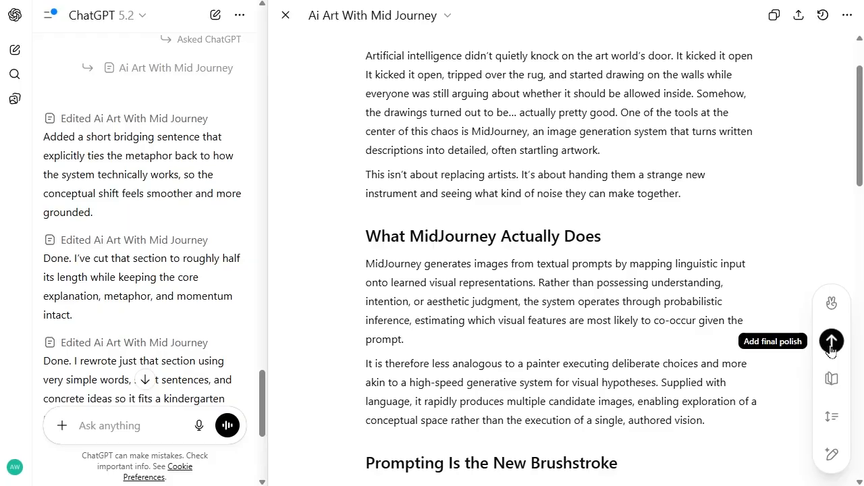
click(831, 342)
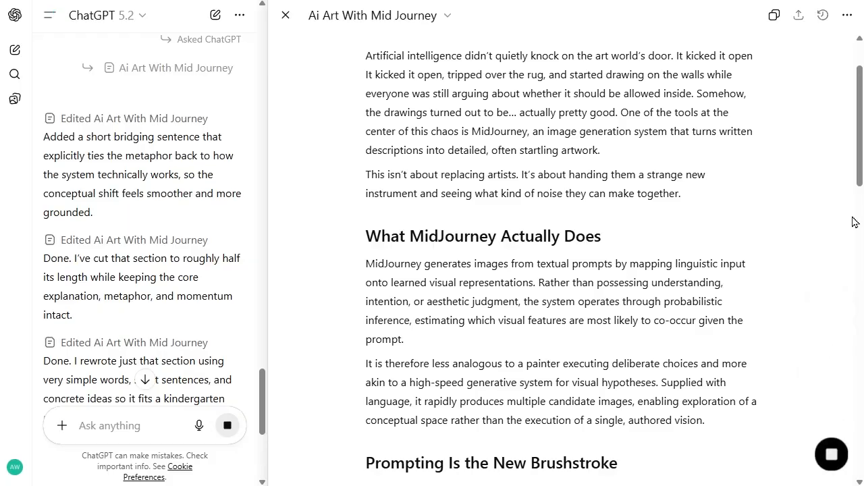
drag(861, 160, 862, 96)
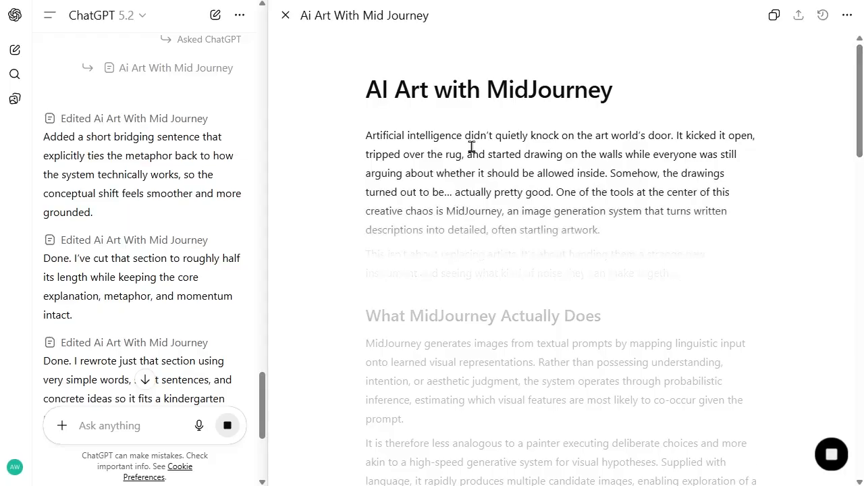
drag(861, 91, 861, 206)
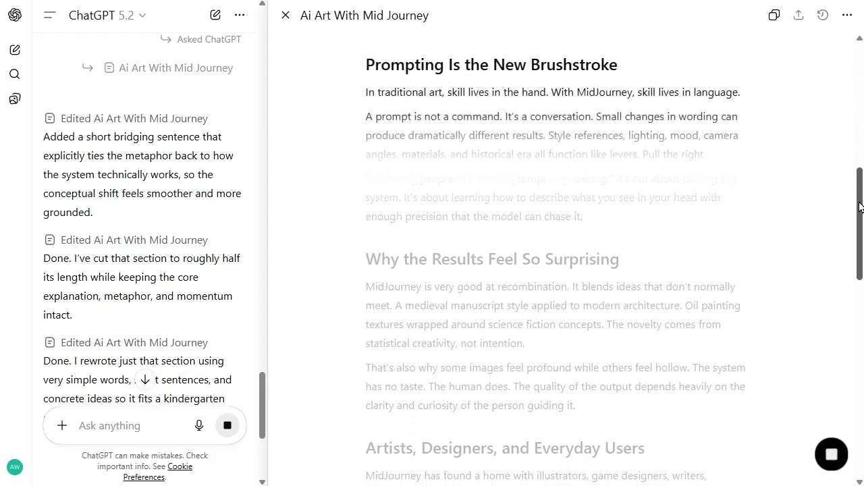
scroll(612, 230, down, 4)
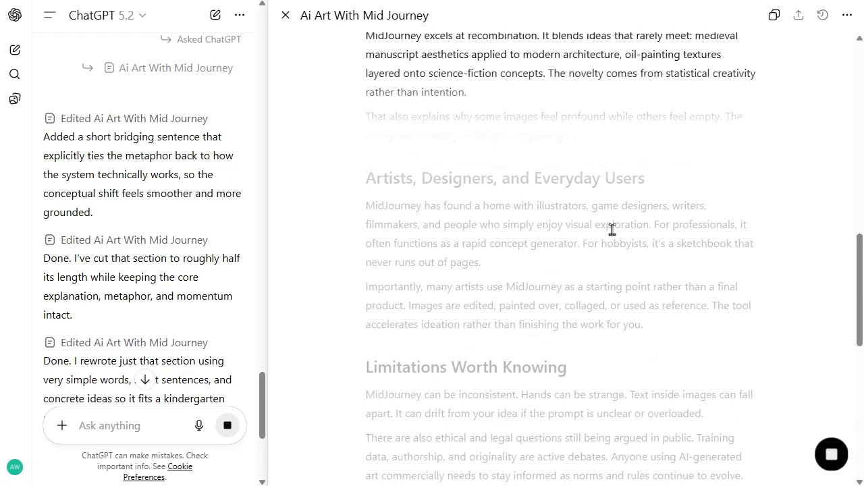
scroll(172, 250, down, 4)
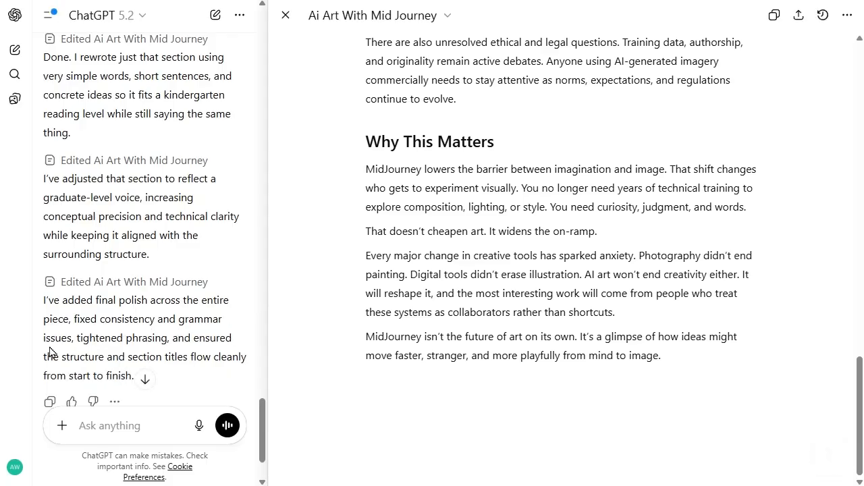
scroll(206, 320, down, 2)
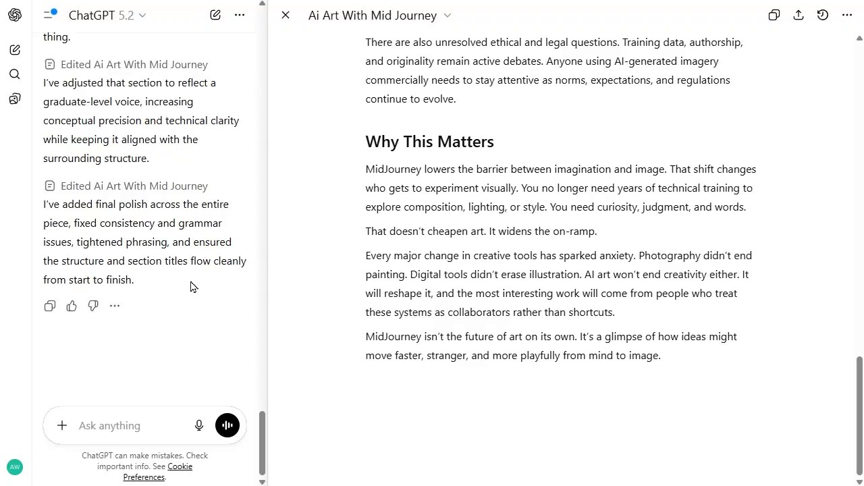
scroll(613, 305, up, 10)
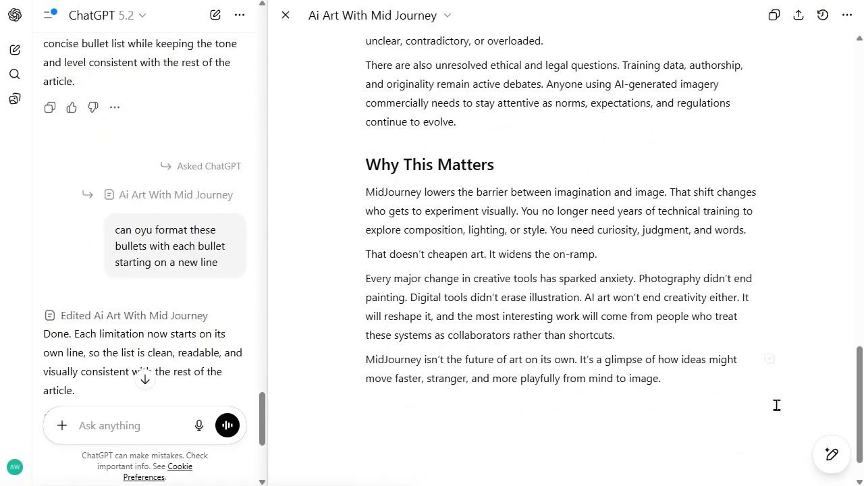
Step: Under "Why This Matters", add Words emojis to the passage from "You need curiosity, judgment, and words." to "It widens the on-ramp."
mouse_move(834, 458)
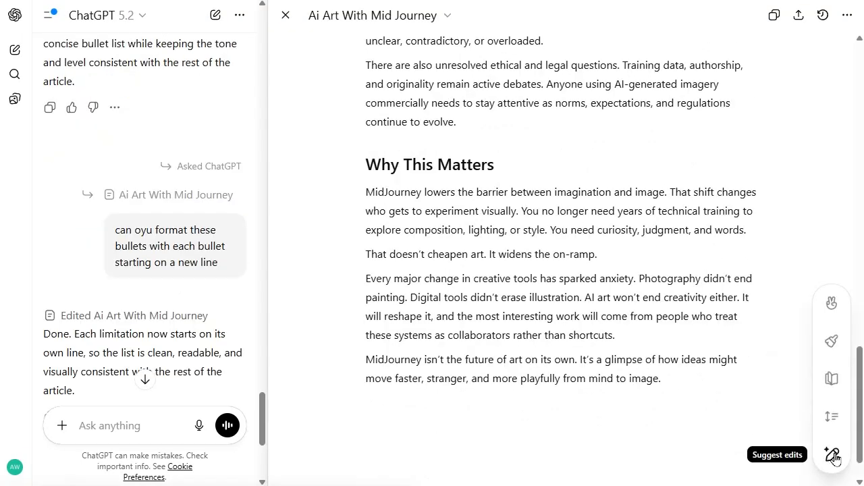
click(833, 303)
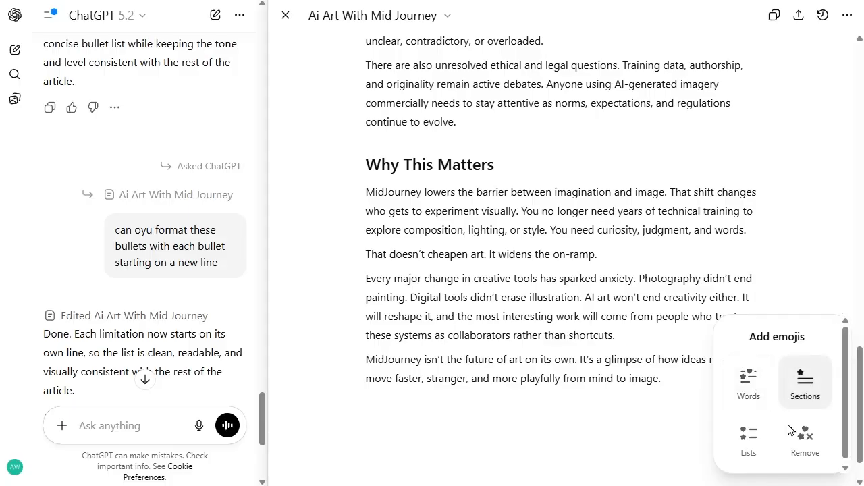
click(523, 230)
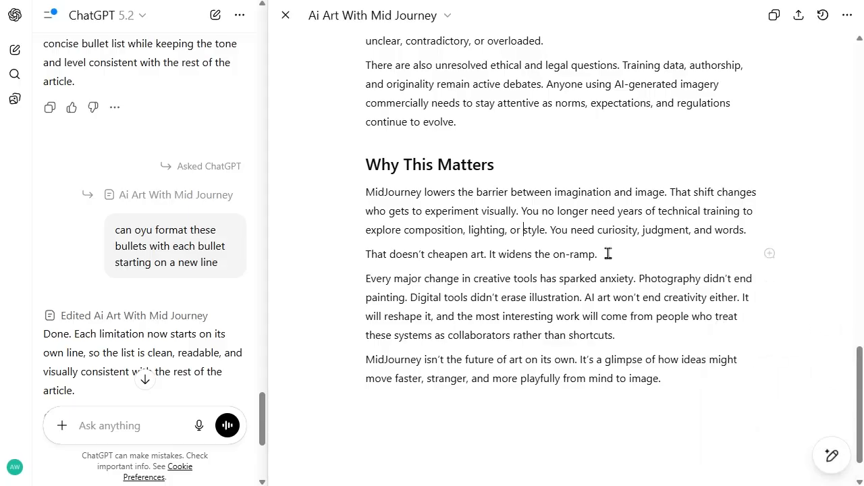
drag(605, 254, 551, 239)
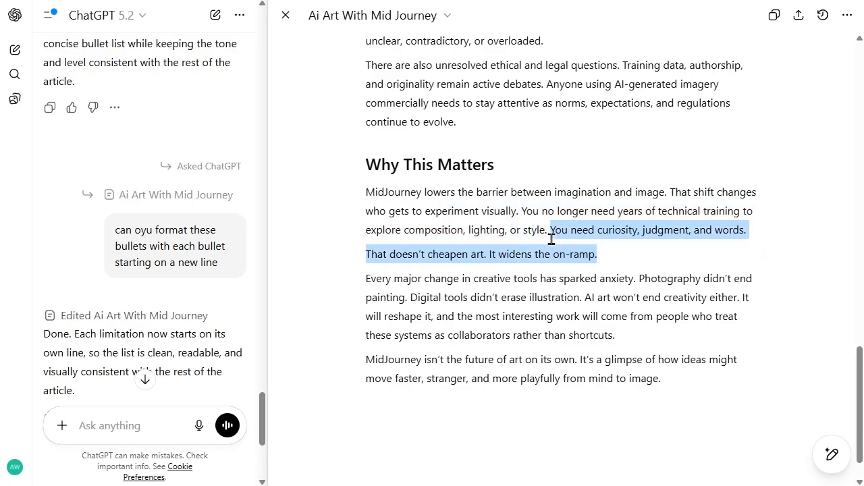
mouse_move(832, 456)
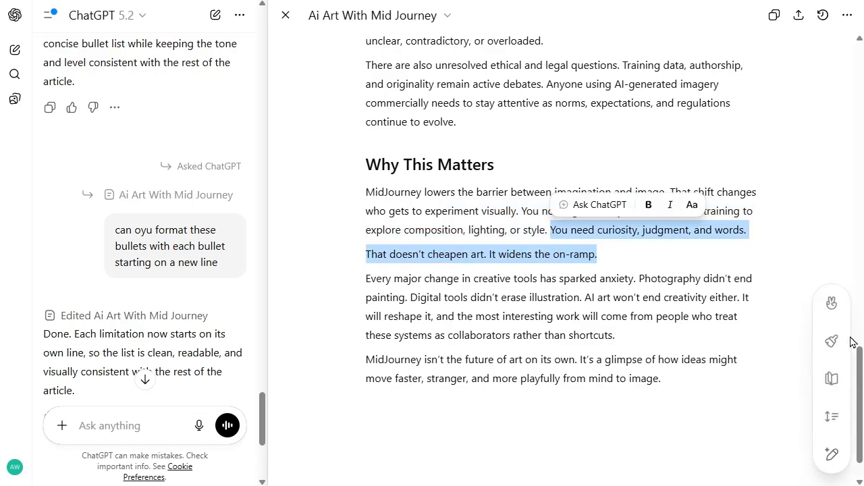
click(836, 303)
click(746, 383)
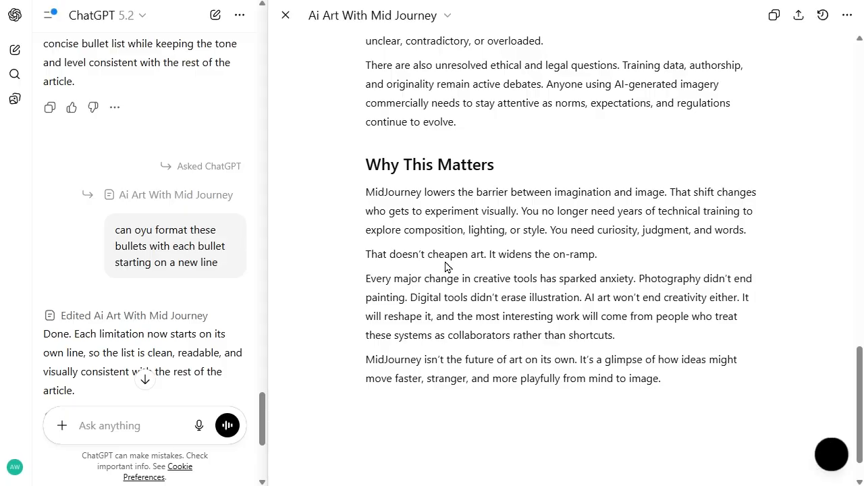
Step: Reload the conversation and check the emojis in the article's "Why This Matters" section
scroll(63, 308, down, 4)
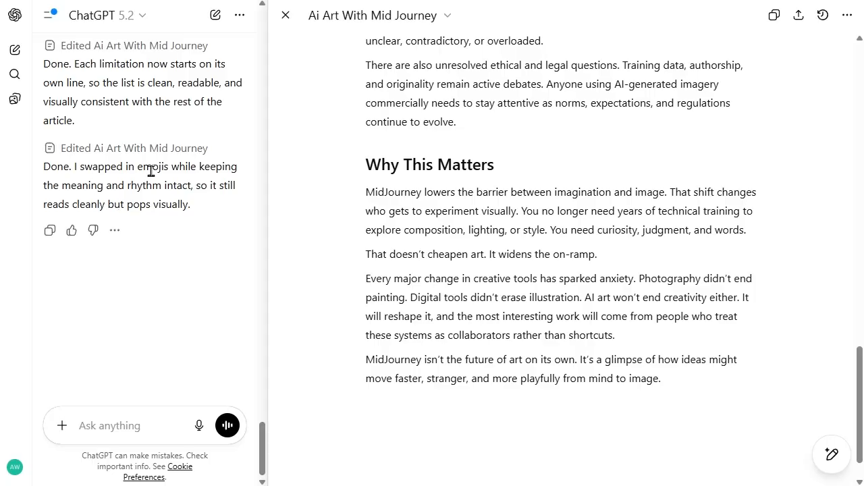
text(-)
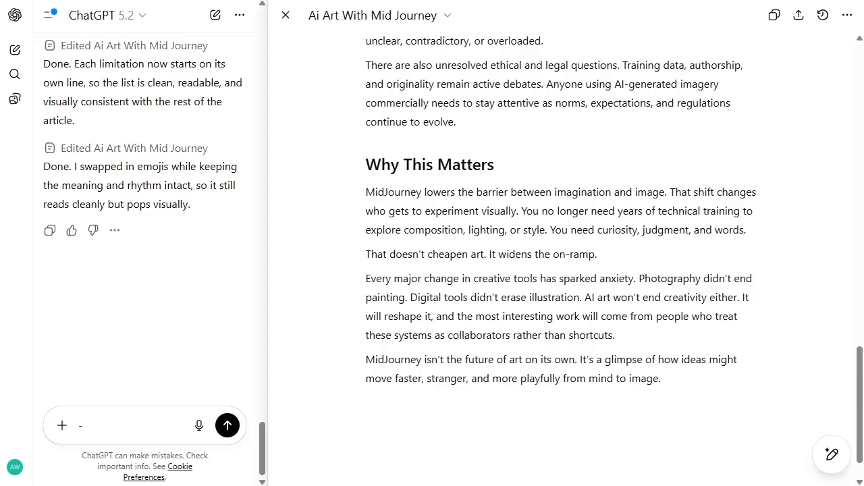
key(F5)
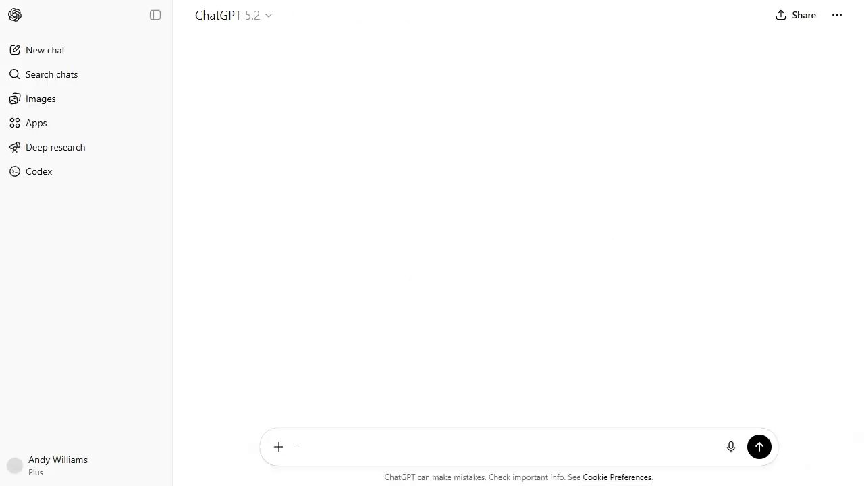
scroll(655, 244, down, 16)
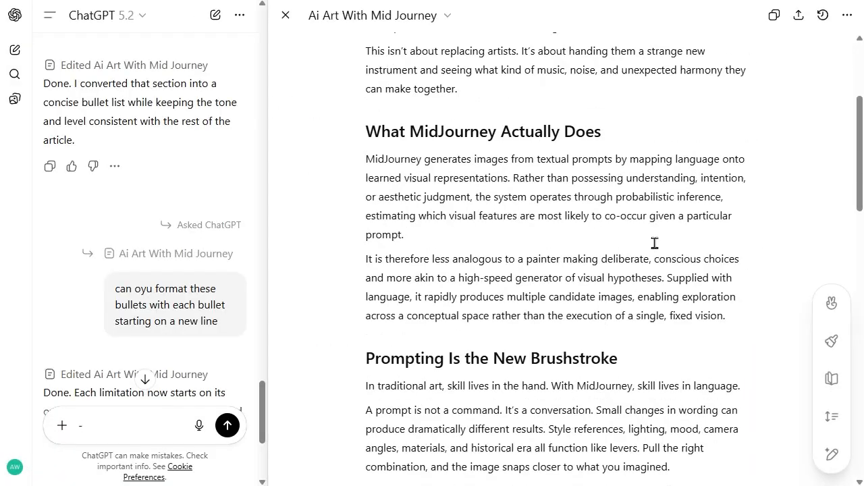
scroll(641, 236, up, 1)
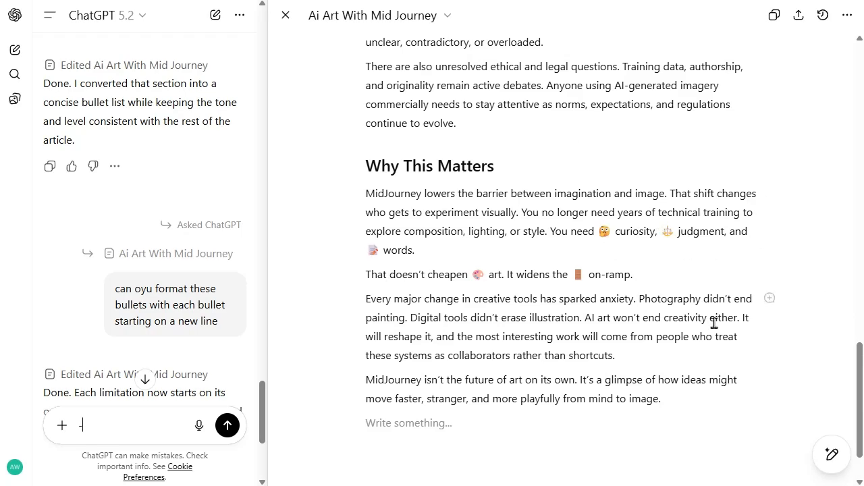
scroll(713, 323, up, 5)
scroll(713, 323, down, 2)
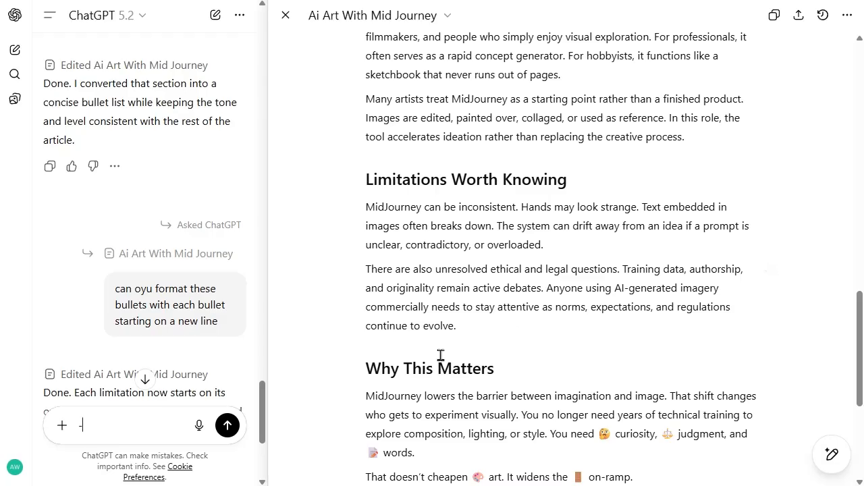
Step: Add Sections emojis to the "There are also unresolved ethical and legal questions" paragraph under "Limitations Worth Knowing" and reload the page to check the edit
drag(478, 327, 320, 280)
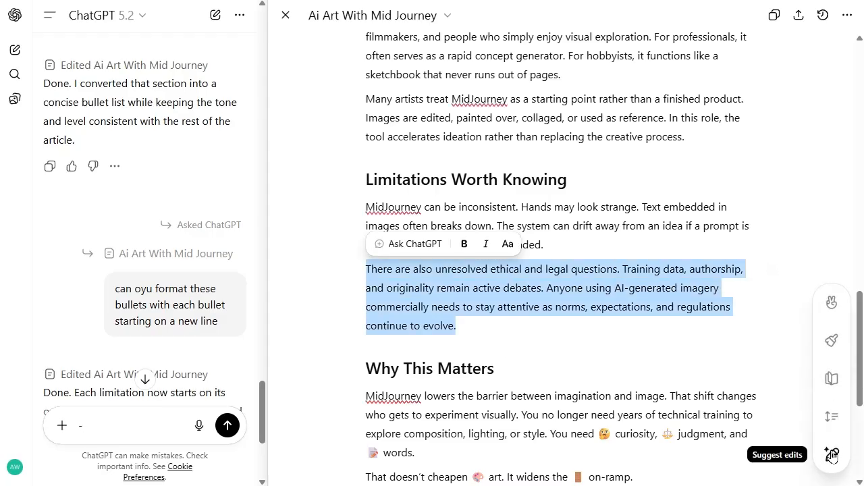
click(833, 305)
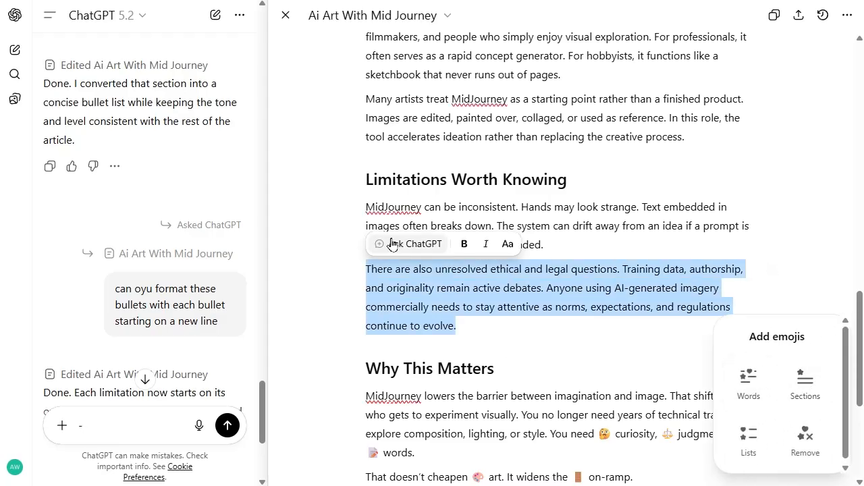
click(805, 384)
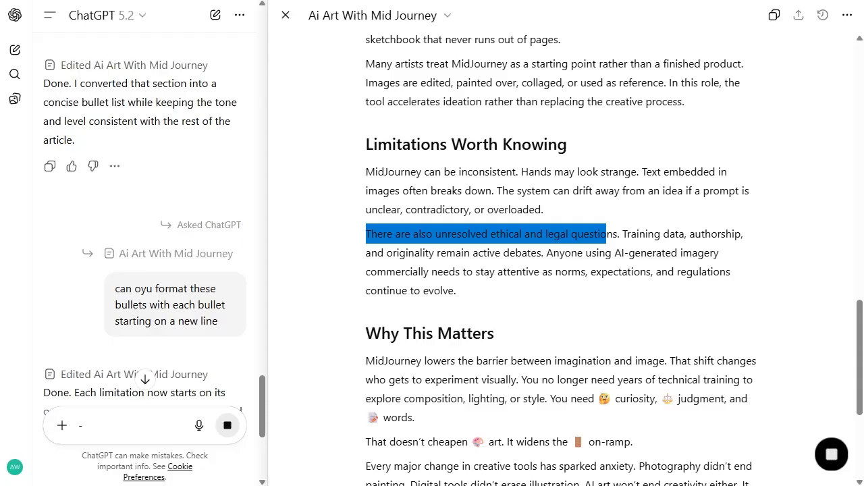
scroll(172, 314, down, 5)
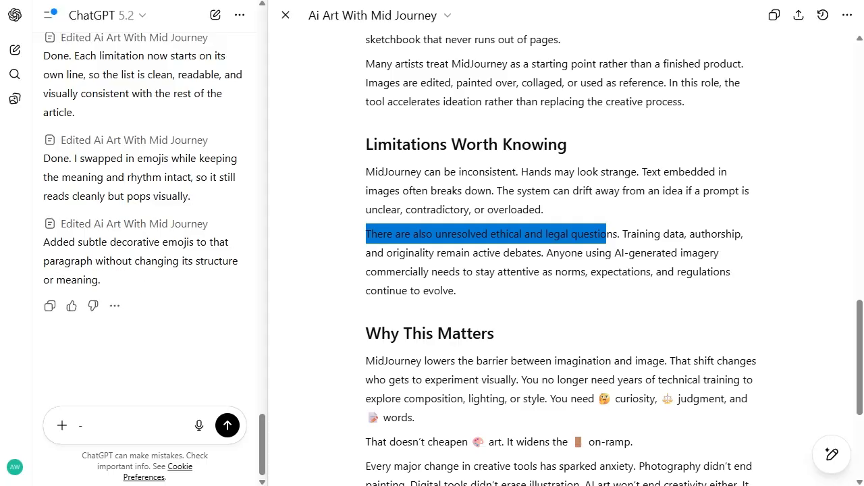
key(F5)
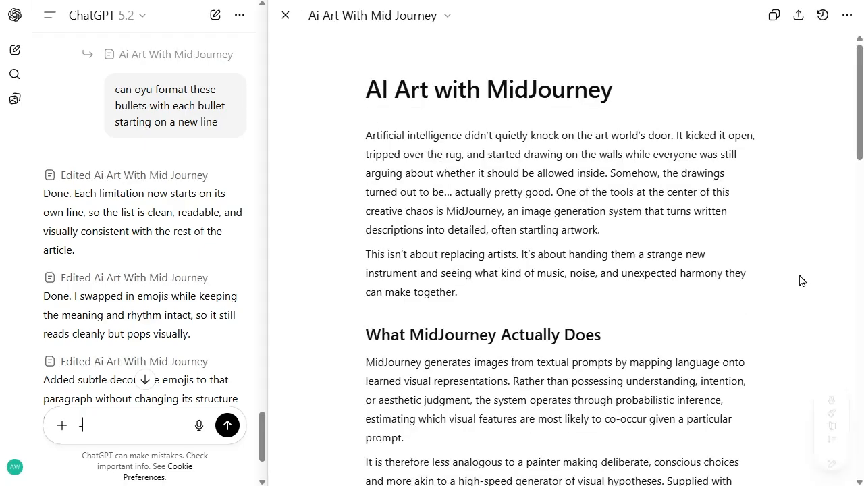
scroll(802, 281, down, 18)
scroll(801, 281, up, 1)
scroll(801, 281, up, 3)
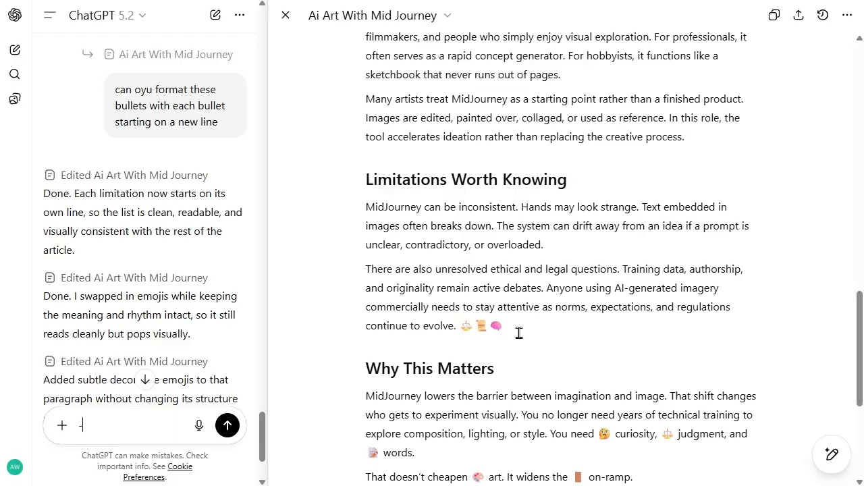
Step: Look over the article from its beginning and view the file formats offered for downloading it
scroll(762, 247, up, 15)
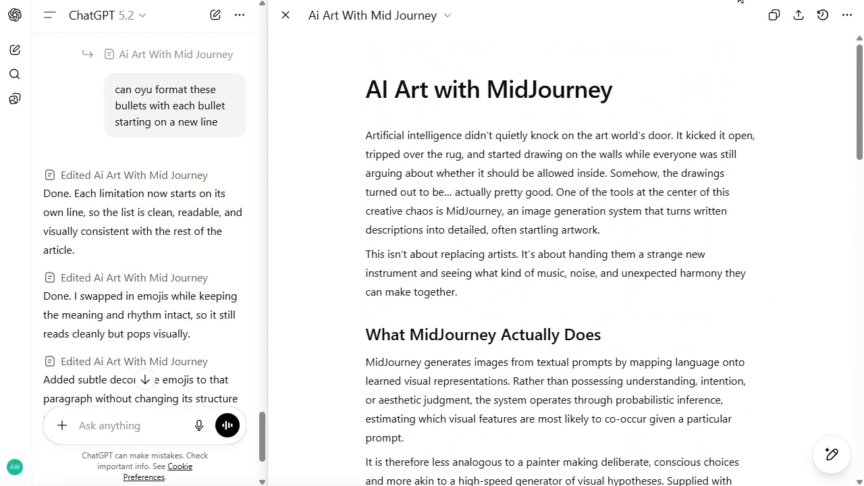
scroll(660, 237, down, 3)
scroll(646, 226, up, 2)
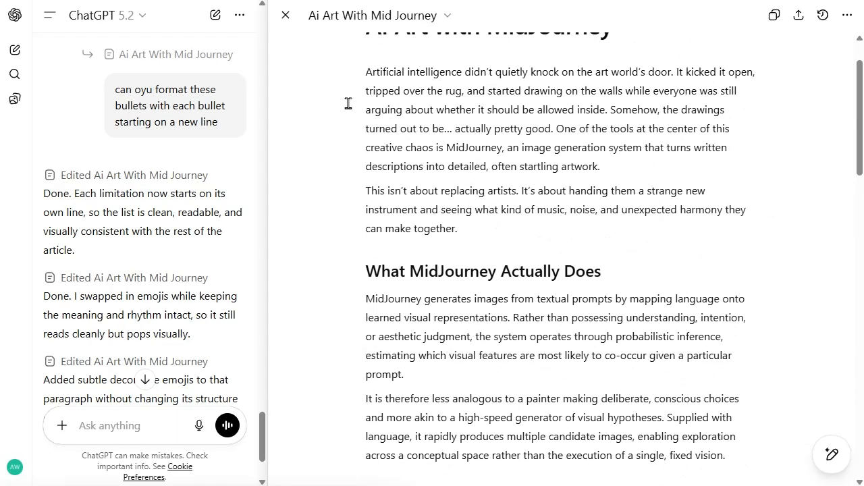
scroll(430, 108, down, 1)
scroll(430, 108, up, 1)
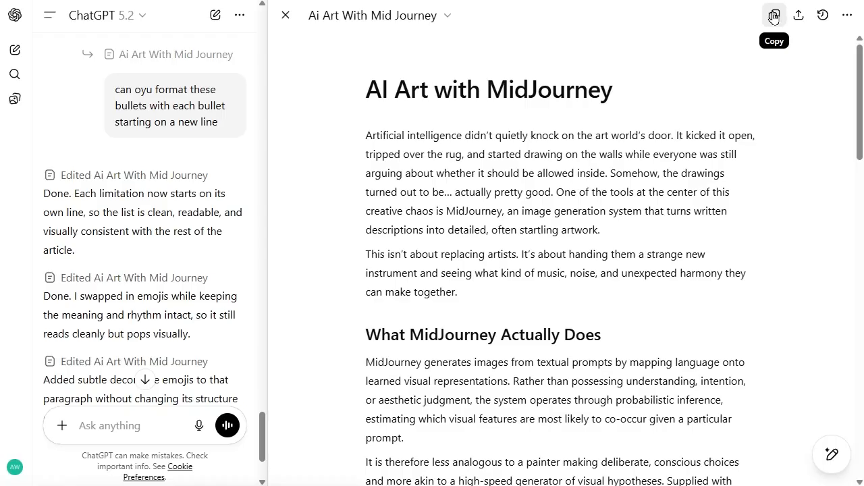
click(846, 14)
mouse_move(810, 110)
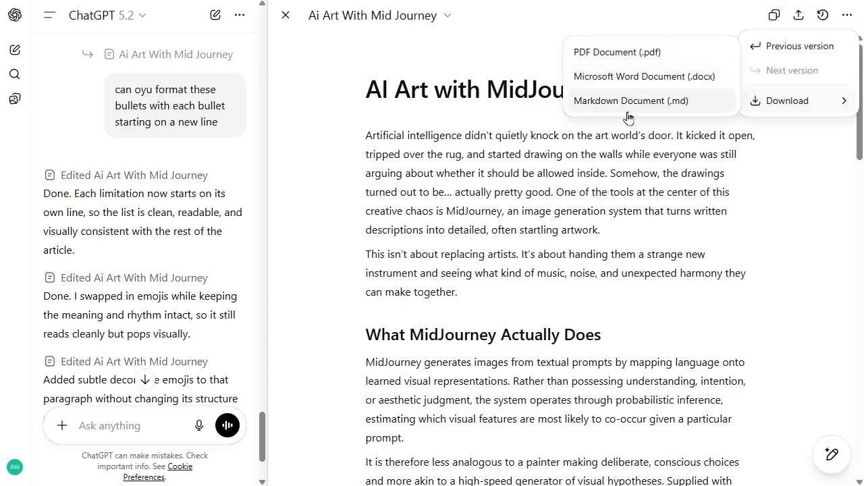
click(720, 192)
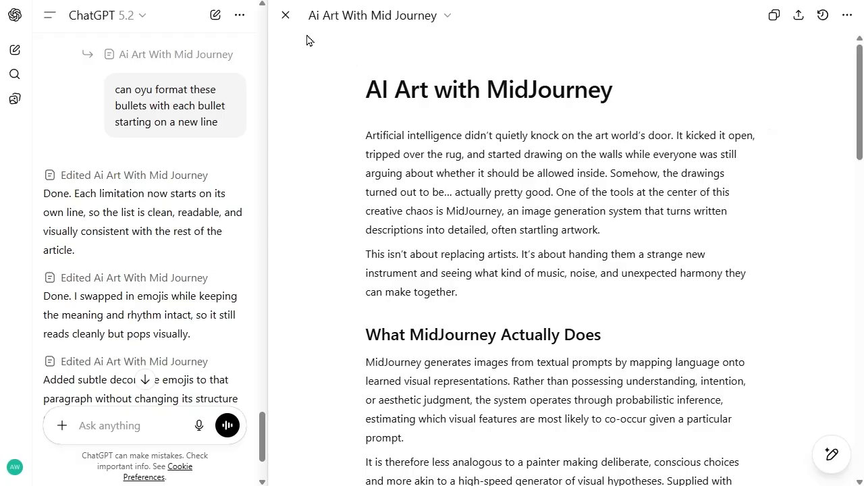
Step: Close the article's canvas and look through the conversation with its embedded copy of the article
click(285, 15)
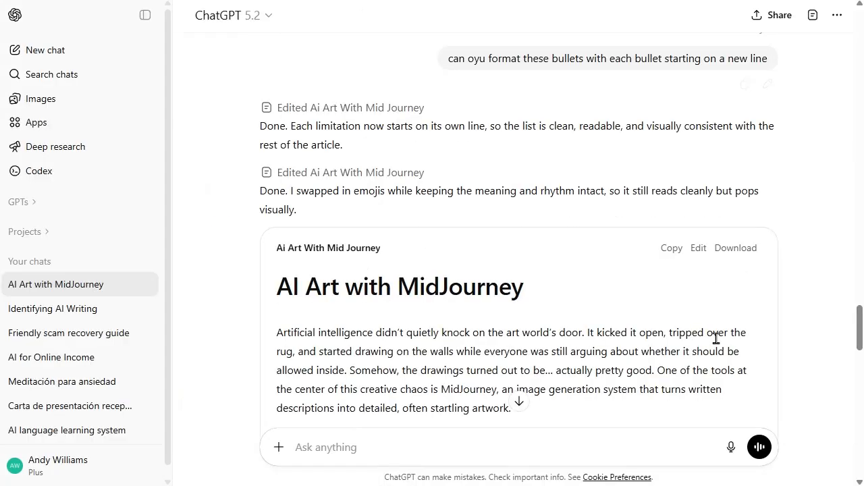
scroll(334, 132, down, 3)
scroll(386, 133, up, 5)
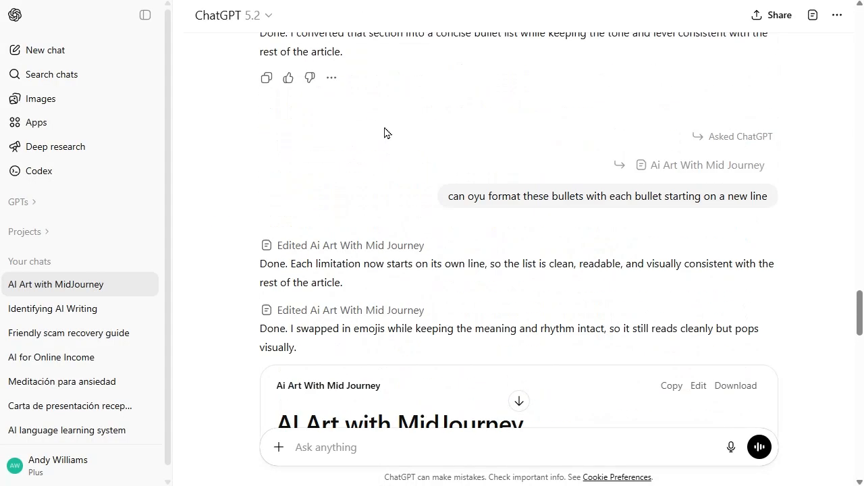
scroll(387, 133, up, 2)
scroll(386, 132, down, 5)
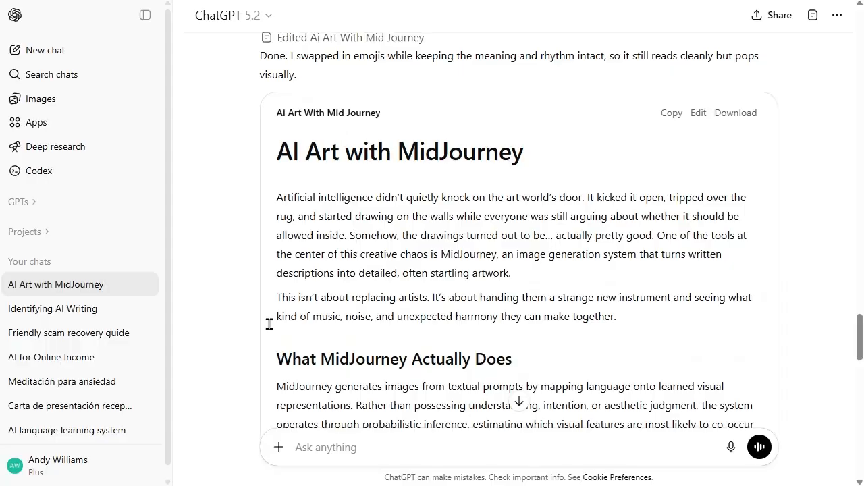
Step: Start a new chat and send the suggested prompt "write a short scene featuring a talking animal"
click(45, 51)
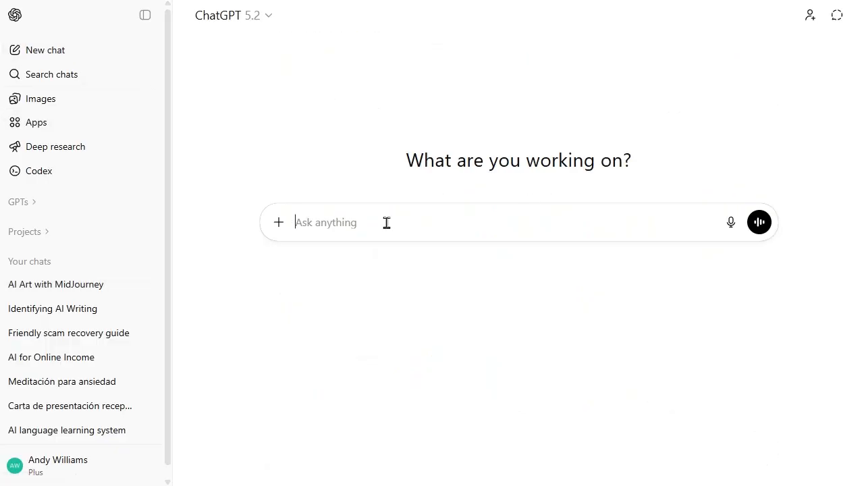
text(write a sh)
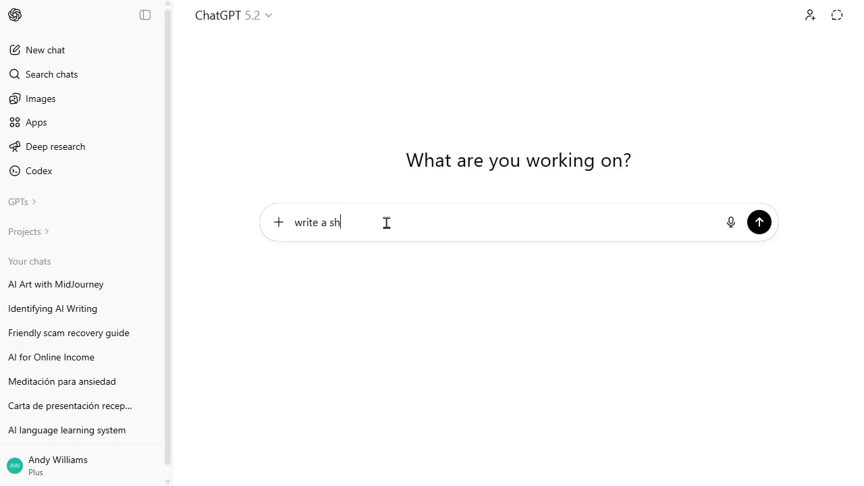
text(ort scene)
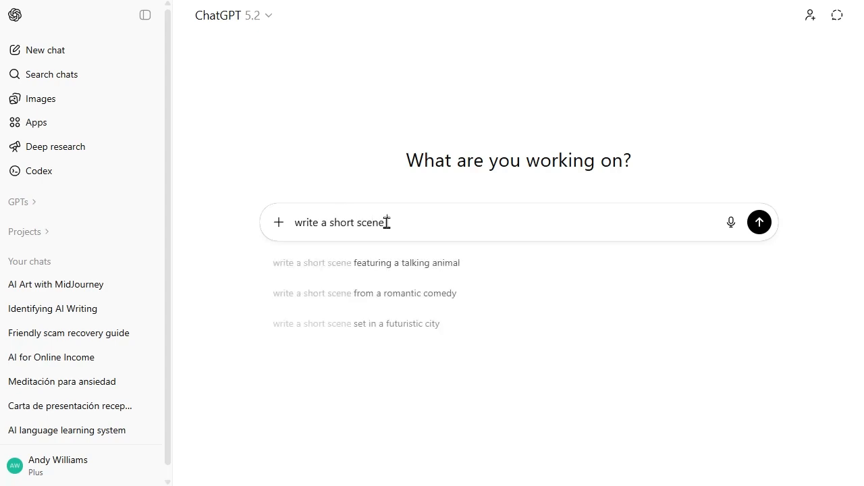
key(Down)
key(Return)
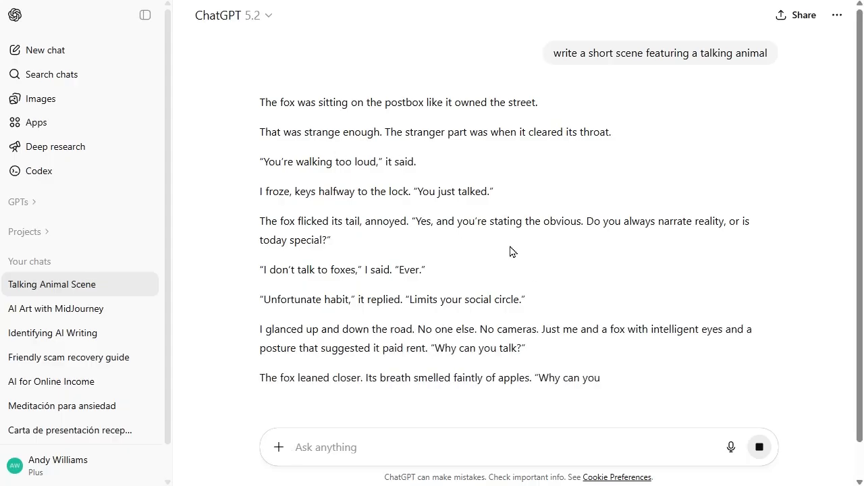
Step: Read the generated fox scene, view the extra options for the response, and ask ChatGPT to put the scene into a canvas
scroll(556, 198, down, 5)
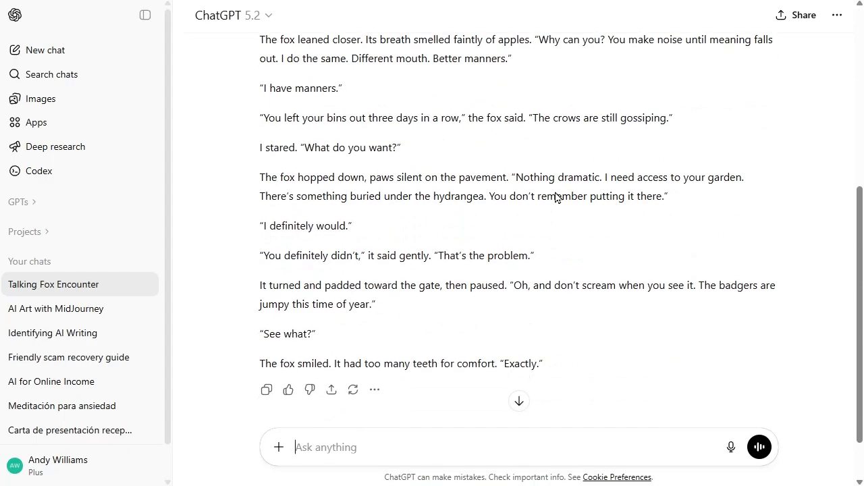
scroll(556, 196, up, 4)
scroll(642, 249, down, 4)
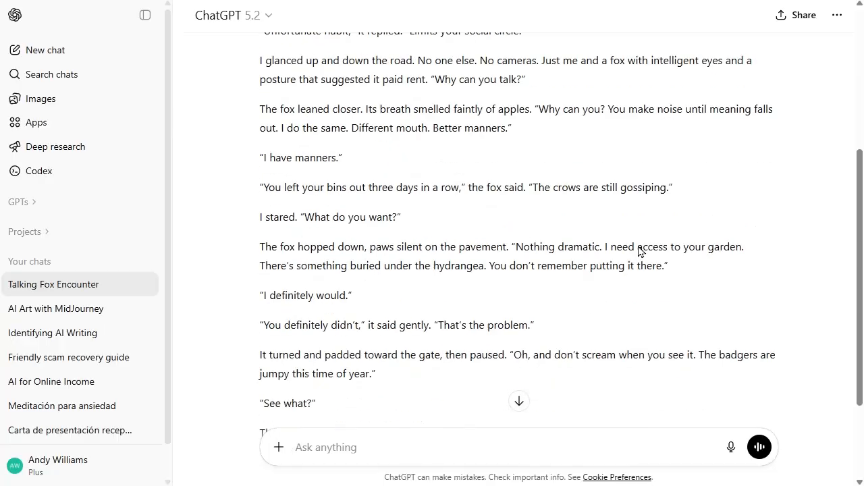
click(375, 328)
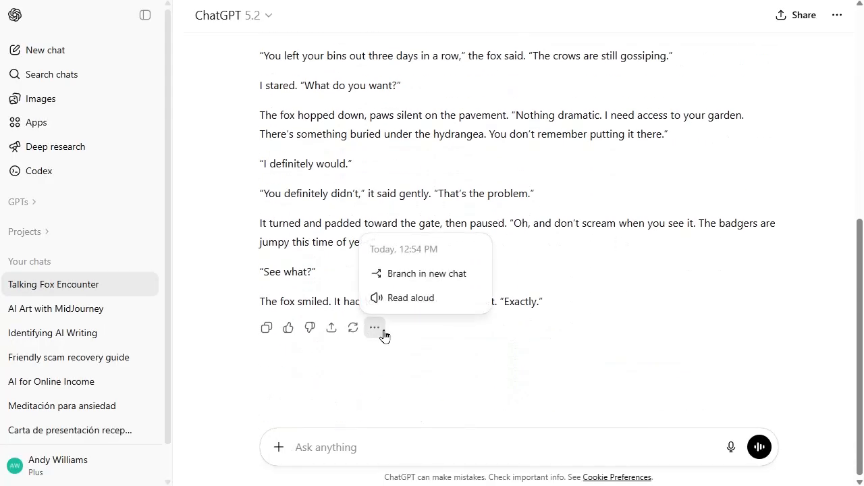
click(451, 361)
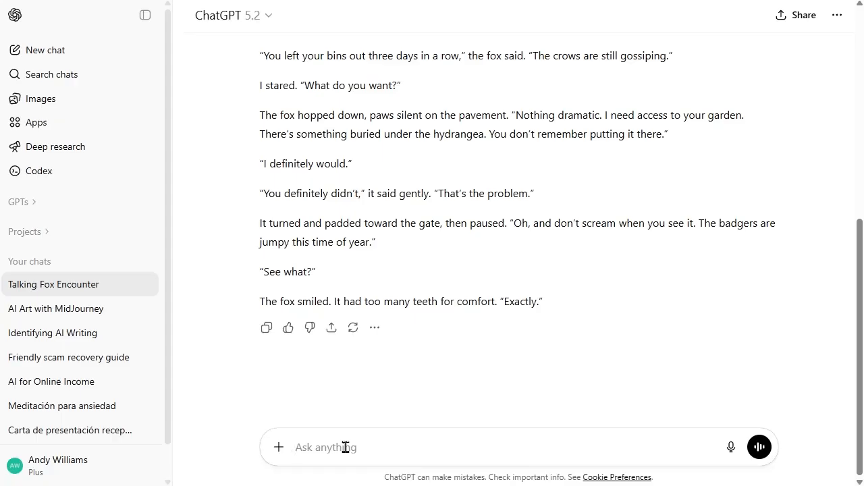
text(can you open this in a canvas)
key(Return)
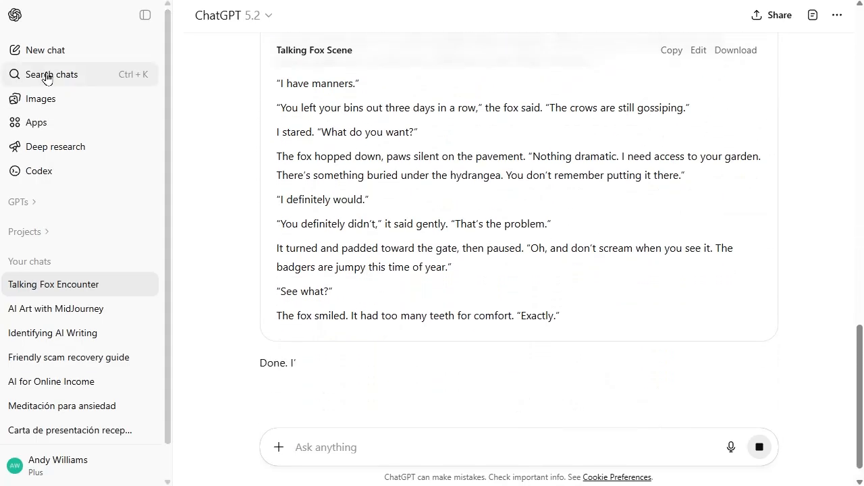
Step: In a new chat with Canvas enabled, submit the pasted Delphi function TMainForm.GetPhraseCountRegEx and view the code canvas
click(41, 50)
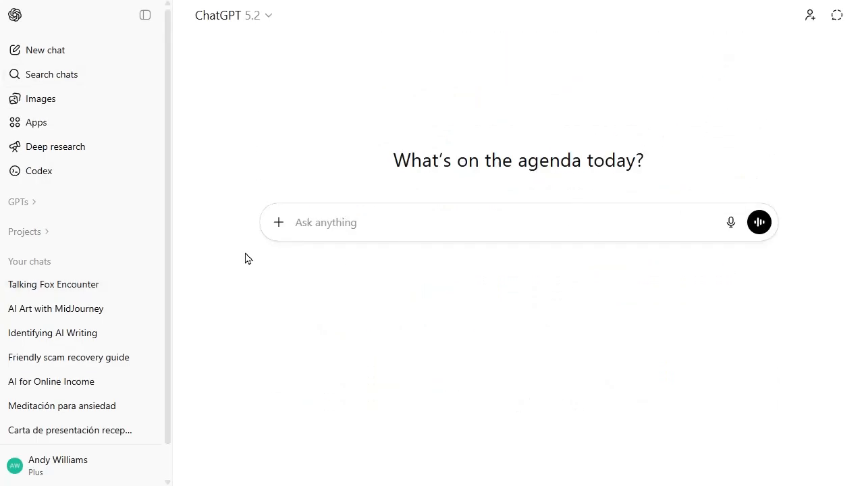
click(275, 228)
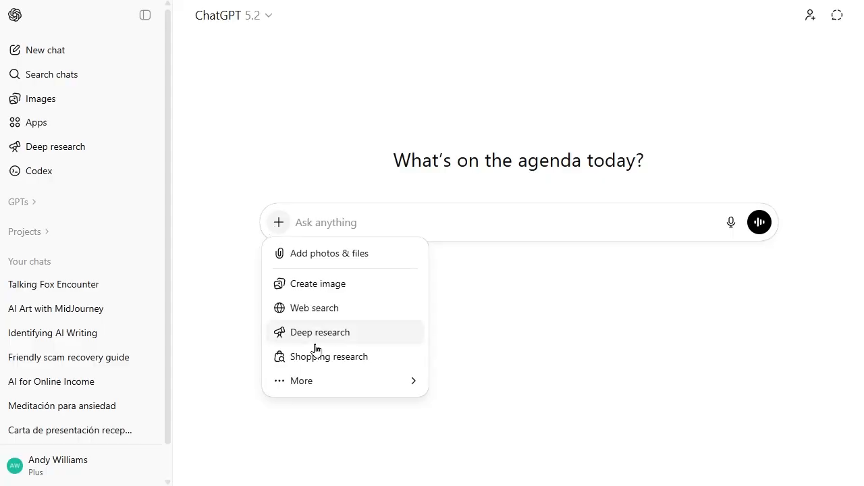
mouse_move(316, 376)
click(479, 397)
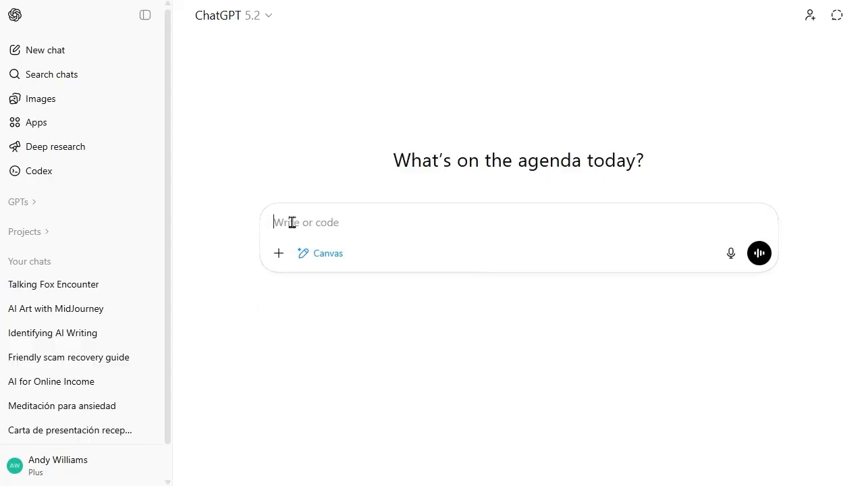
key(ctrl+v)
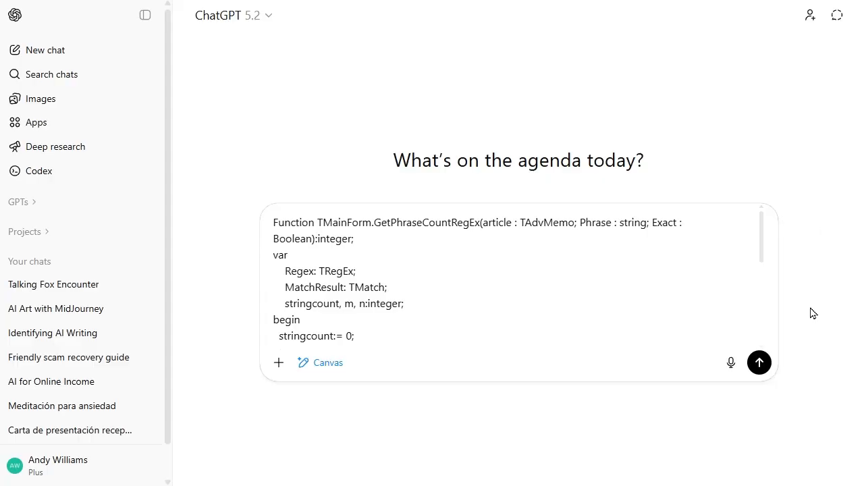
click(759, 363)
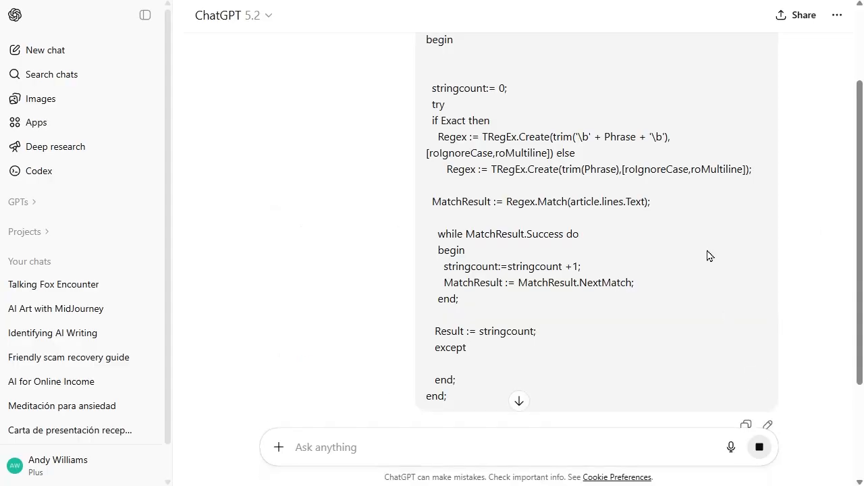
scroll(712, 290, down, 3)
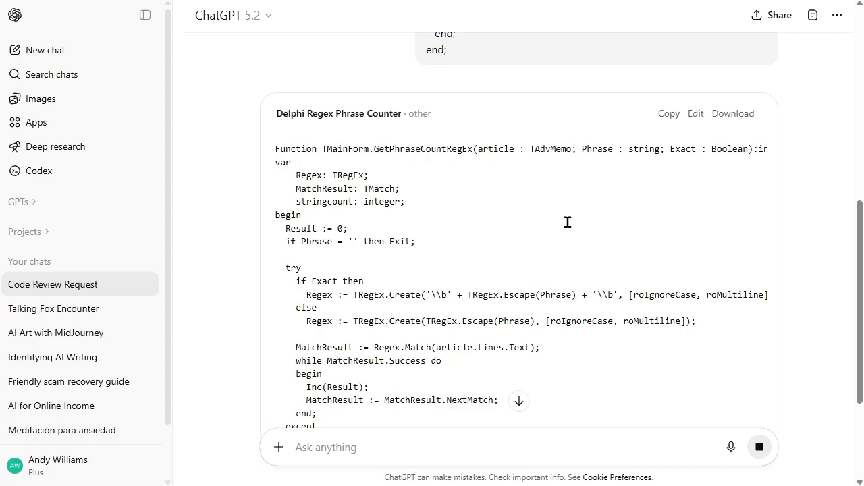
Step: Open the Delphi Regex Phrase Counter canvas for editing, select the whole function and ask ChatGPT "What does this code do?"
scroll(565, 222, down, 3)
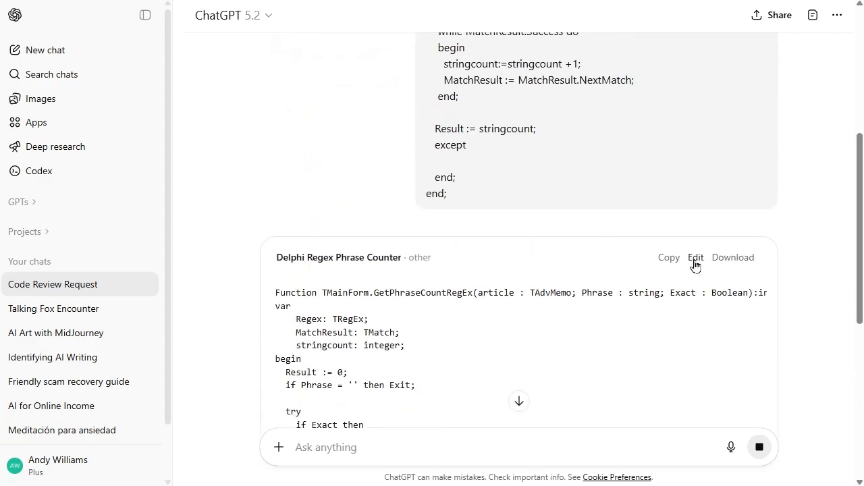
click(690, 258)
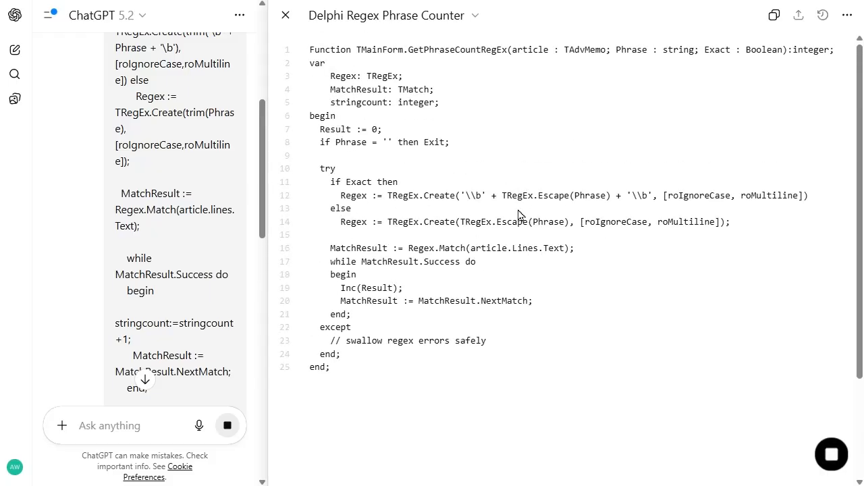
drag(390, 382, 276, 47)
click(358, 73)
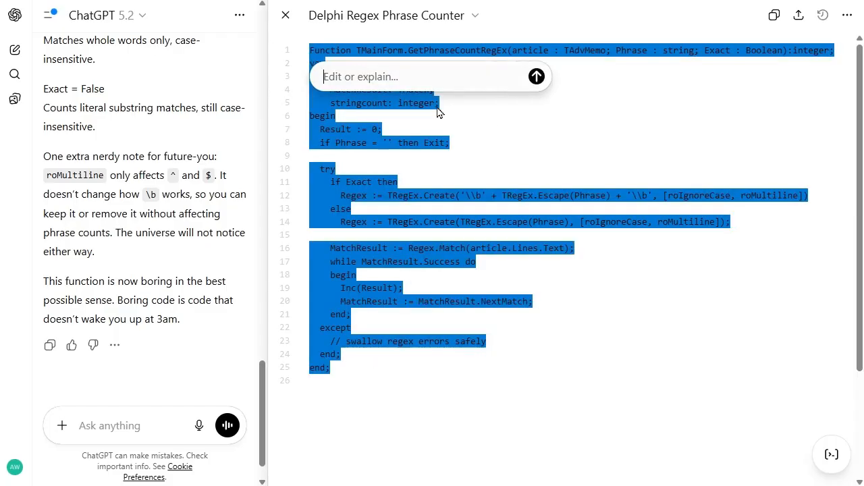
text(What does this code)
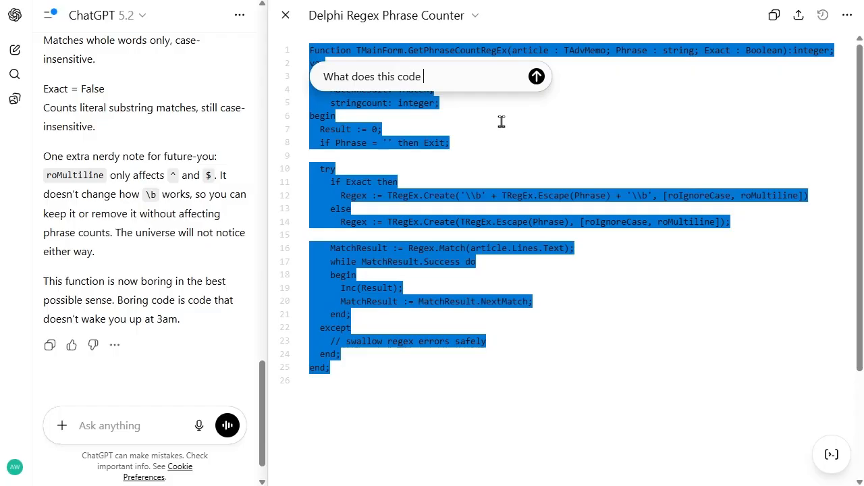
text( do?)
key(Return)
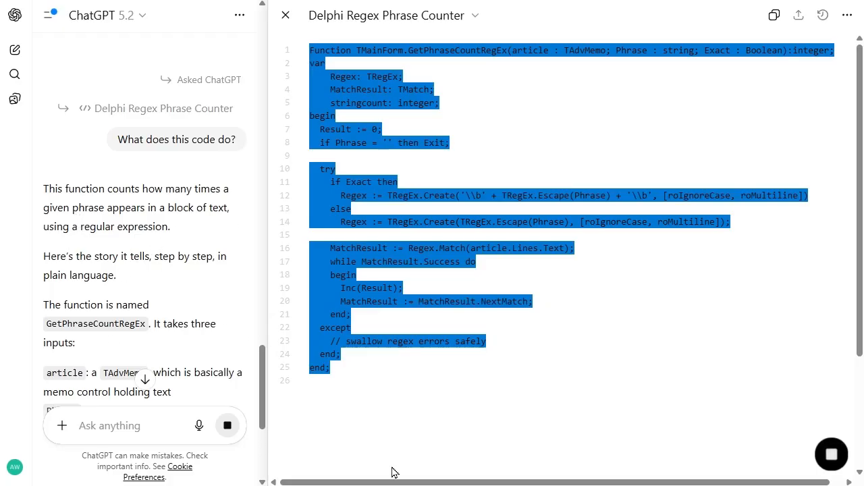
Step: Read through ChatGPT's explanation of the function and stop the response while it is still generating
scroll(194, 304, down, 10)
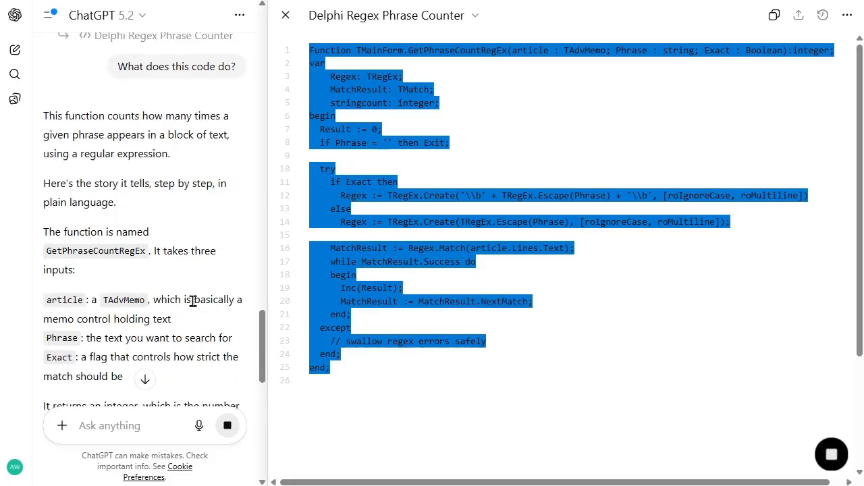
scroll(195, 307, down, 5)
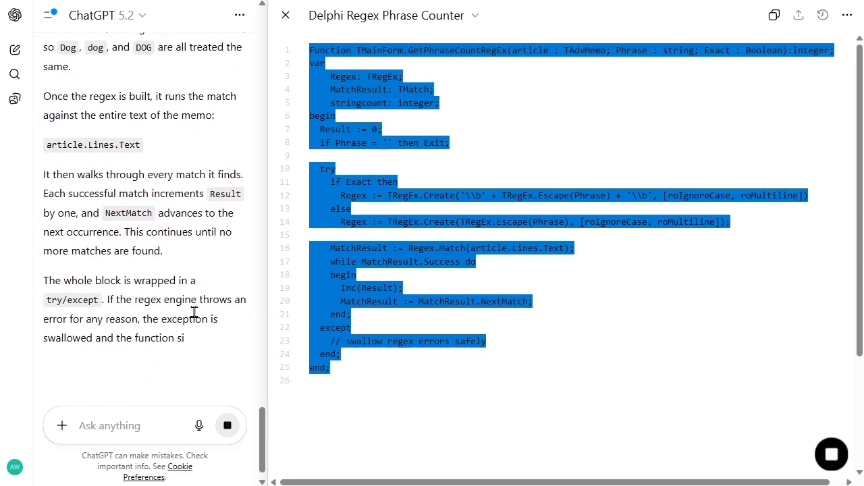
click(228, 426)
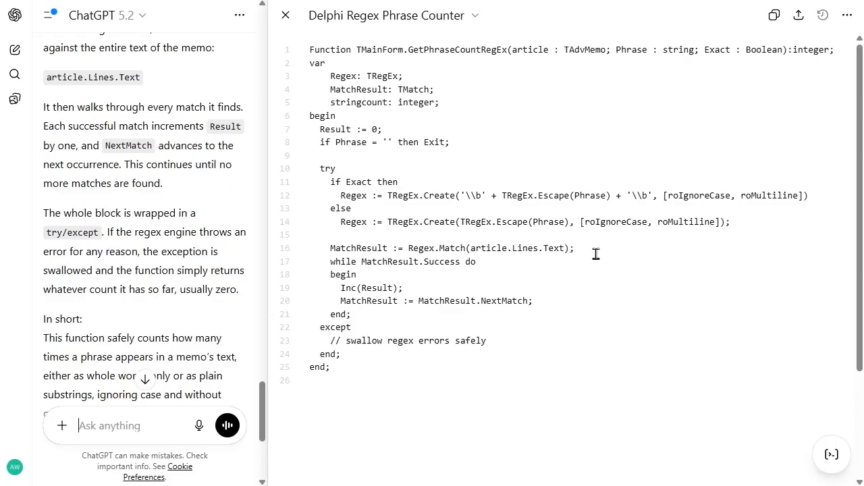
Step: Port the Delphi function in the canvas to C++ and read ChatGPT's reply about the translation
mouse_move(831, 457)
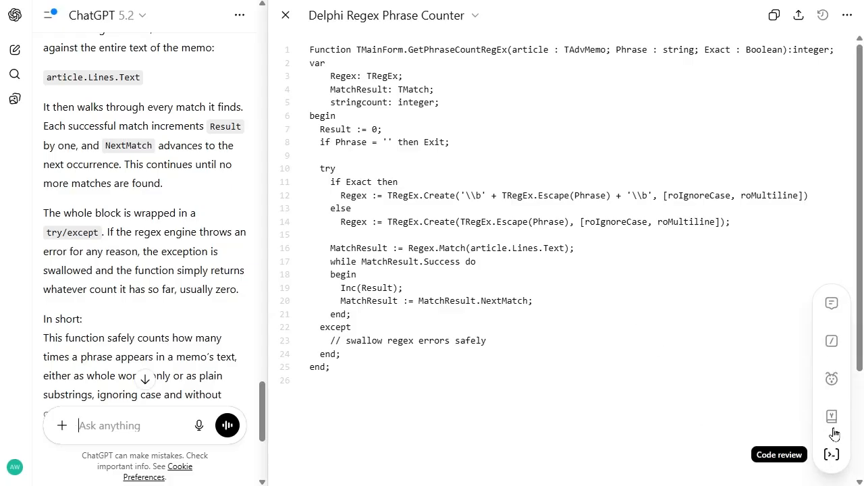
click(831, 419)
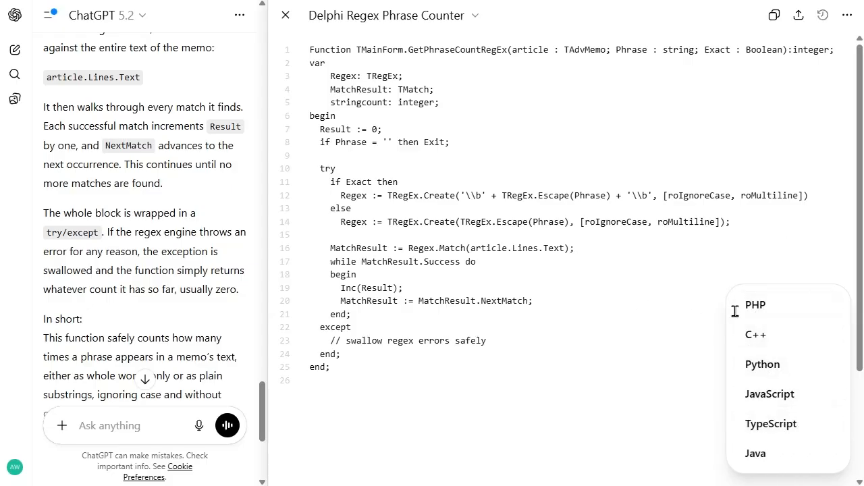
click(752, 345)
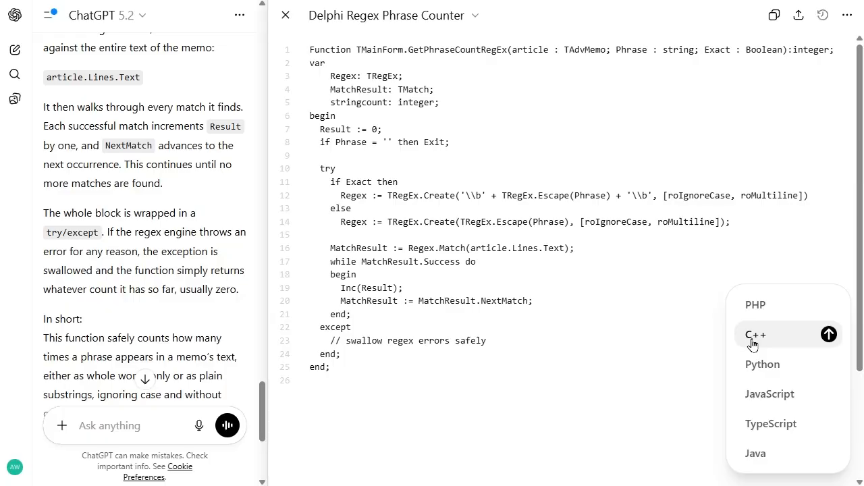
click(827, 334)
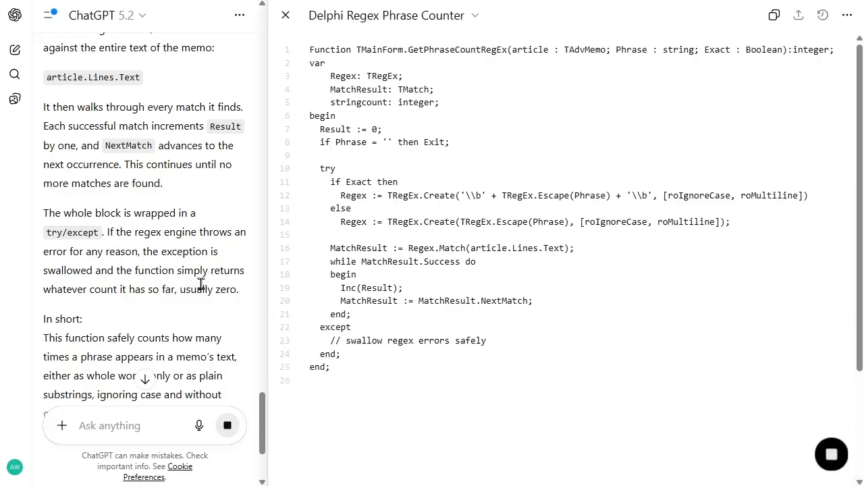
scroll(202, 334, down, 3)
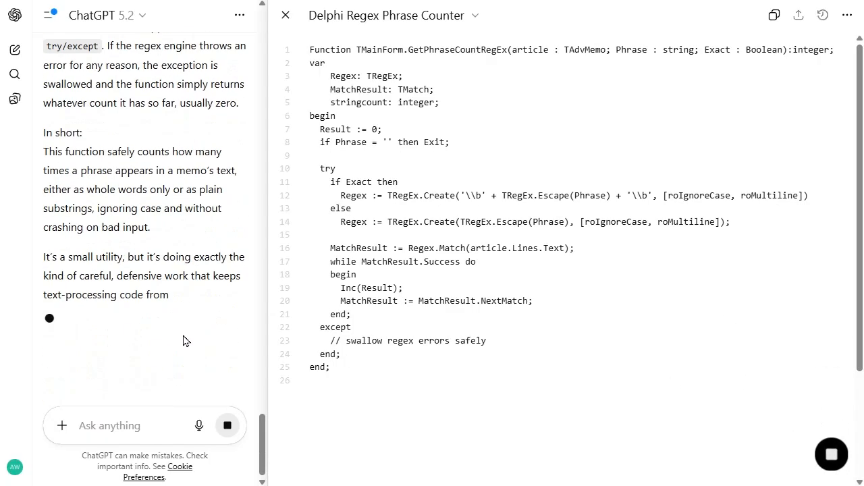
scroll(164, 240, down, 1)
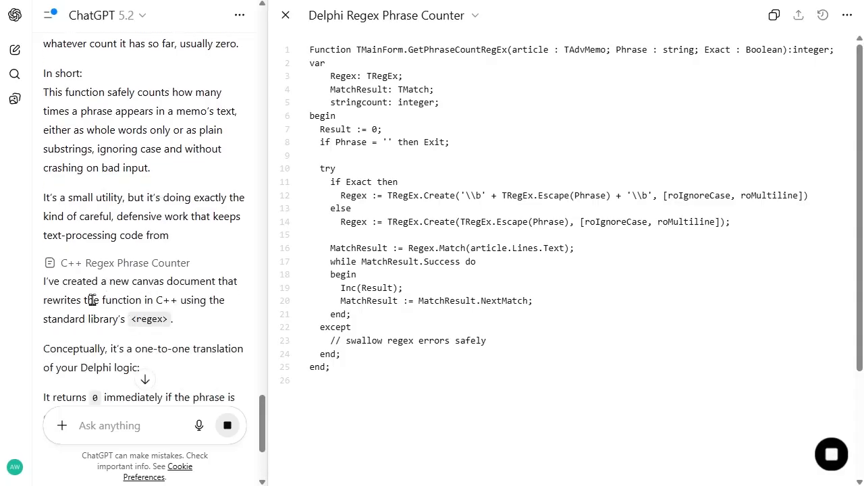
scroll(237, 232, down, 7)
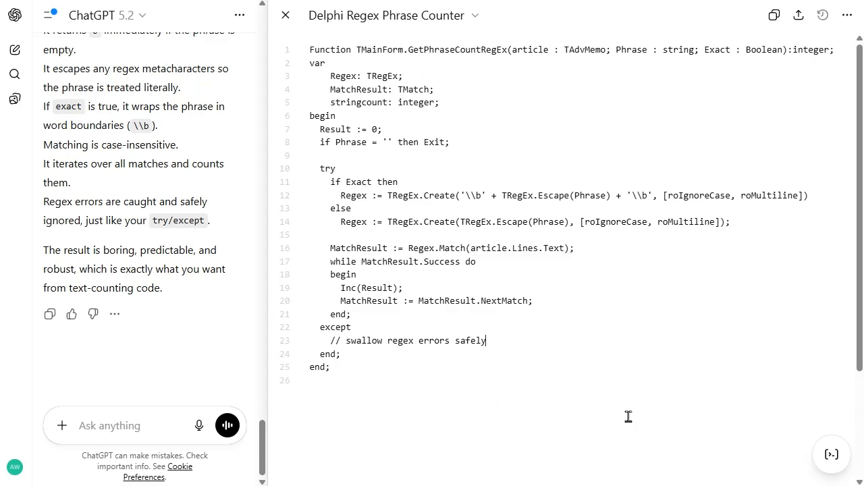
Step: Close the Delphi canvas and look through the C++ Regex Phrase Counter code embedded in the conversation
mouse_move(831, 454)
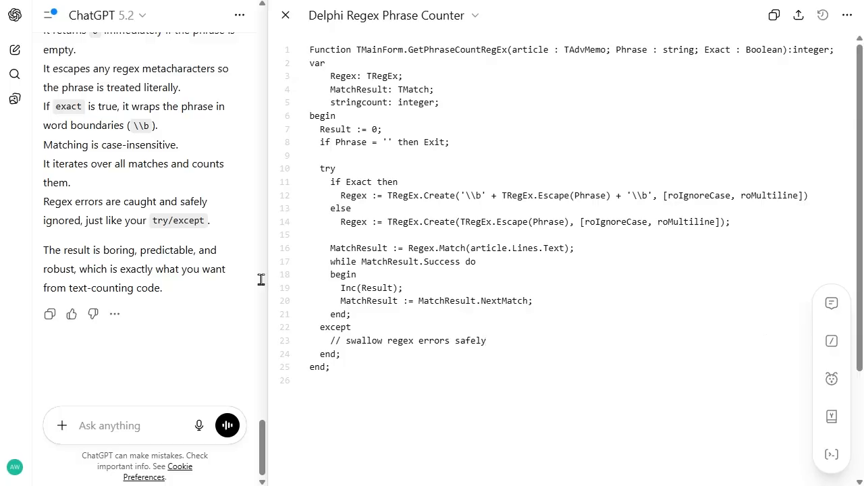
click(284, 16)
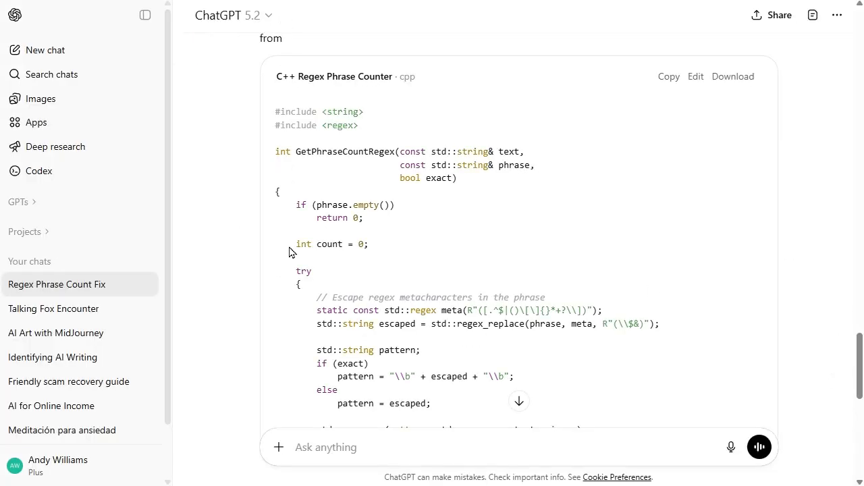
scroll(581, 210, down, 5)
scroll(582, 210, up, 8)
scroll(581, 210, down, 3)
scroll(714, 241, down, 4)
scroll(714, 241, up, 4)
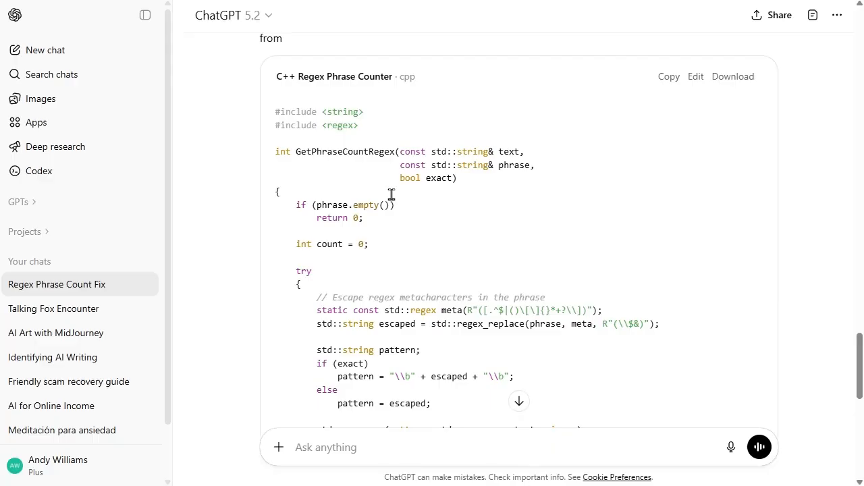